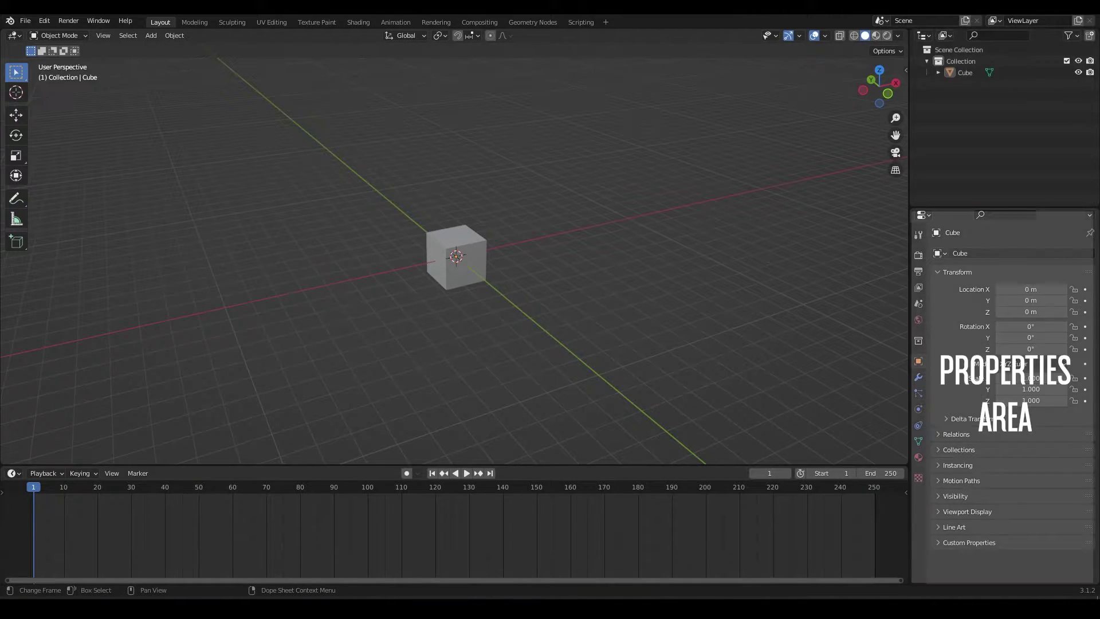
# Switch the keymap from Blender 27x to the Blender preset, with left-click select and Spacebar Action set to Search
pyautogui.hotkey('ctrl', 'shift', 'r')
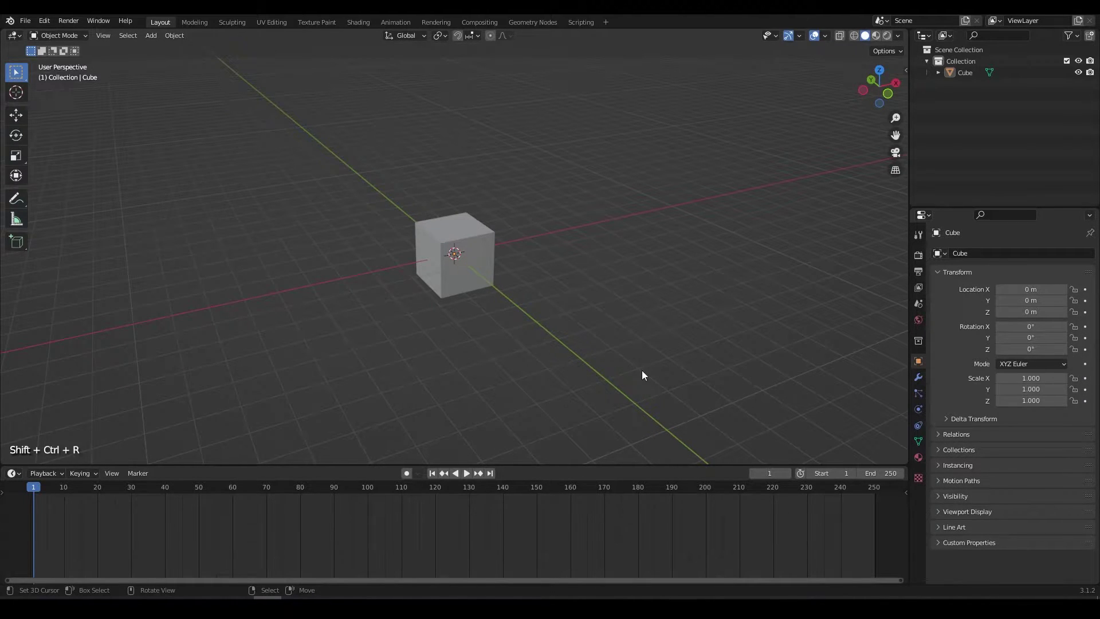
pyautogui.click(44, 20)
pyautogui.click(73, 184)
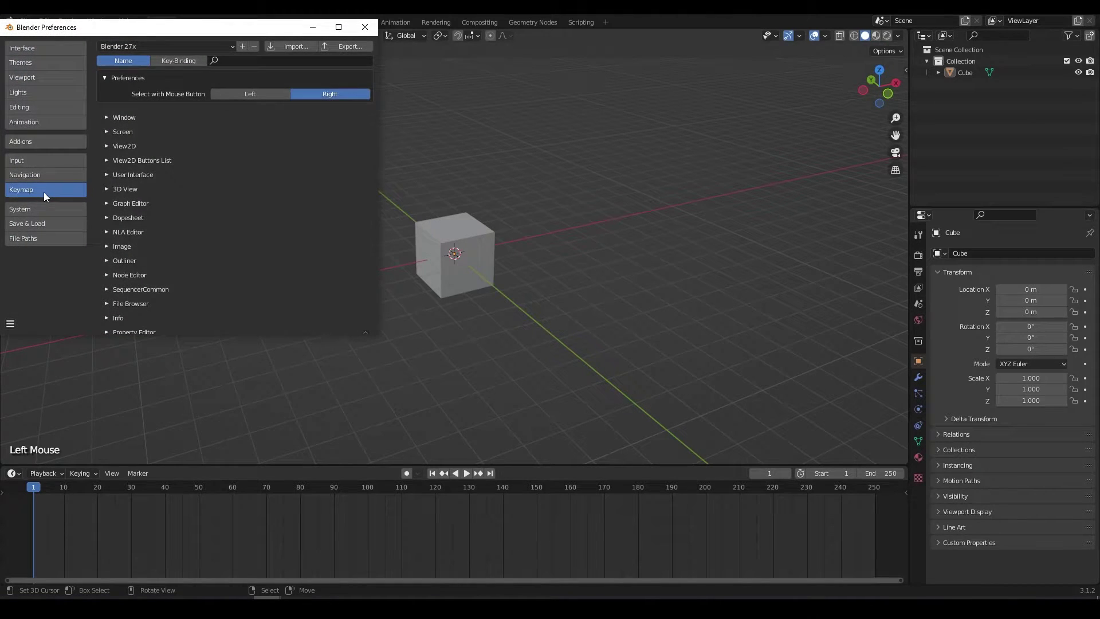
pyautogui.click(128, 47)
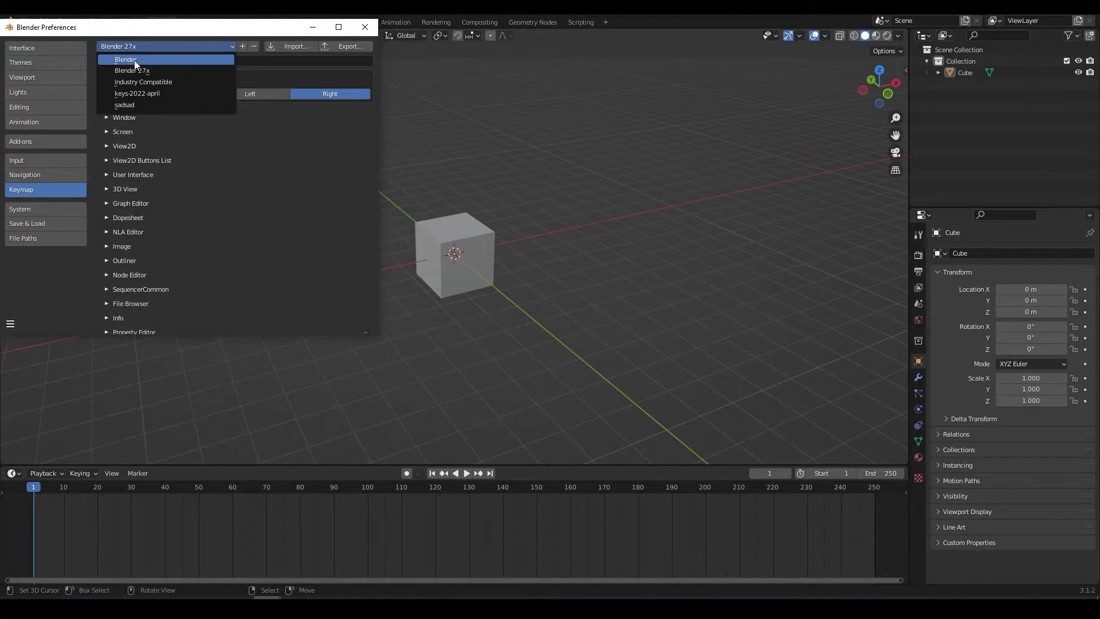
pyautogui.click(134, 60)
pyautogui.click(231, 91)
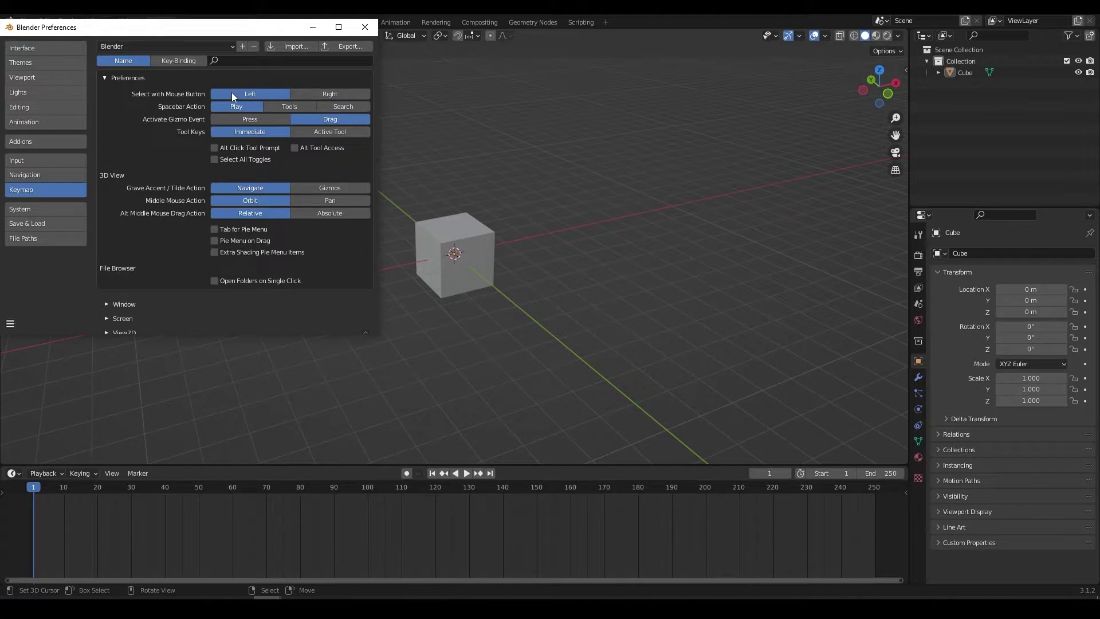
pyautogui.click(338, 109)
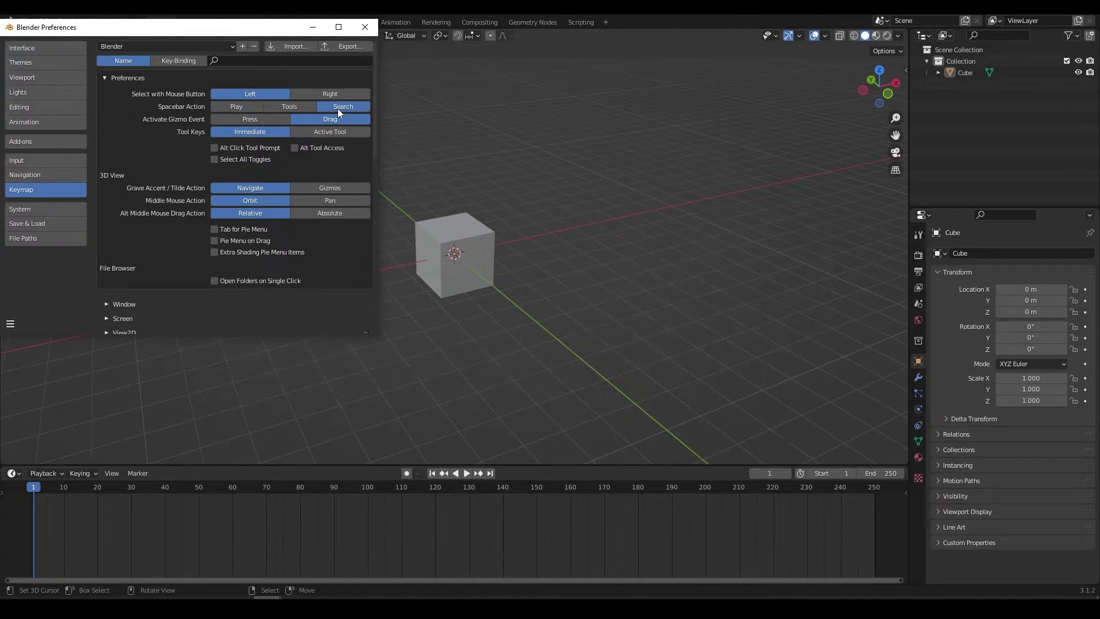
pyautogui.click(365, 27)
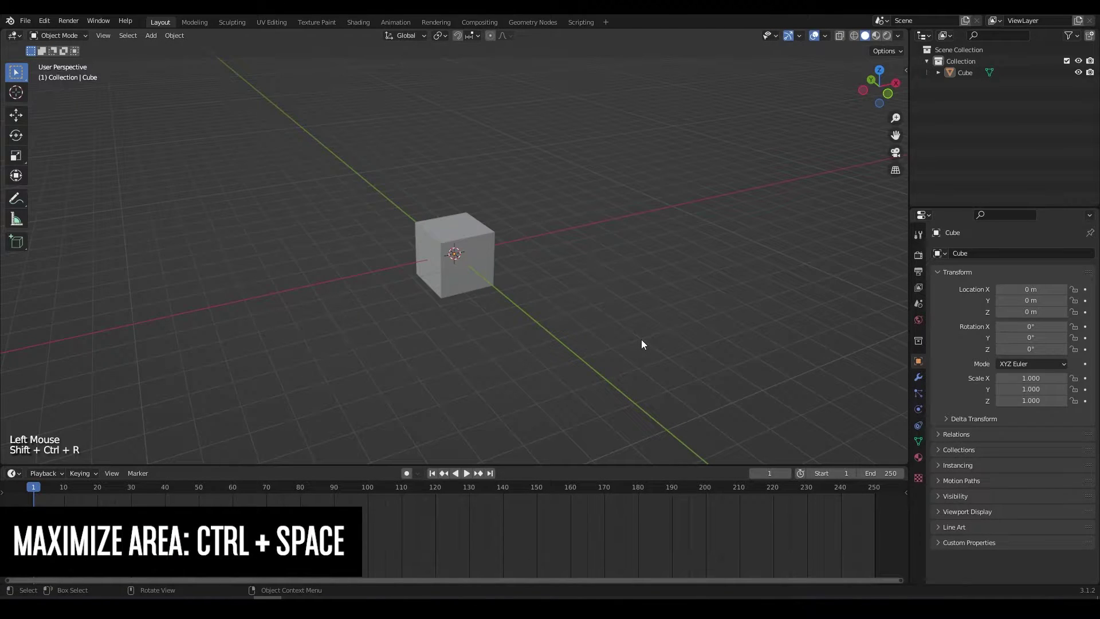
pyautogui.press('ctrl')
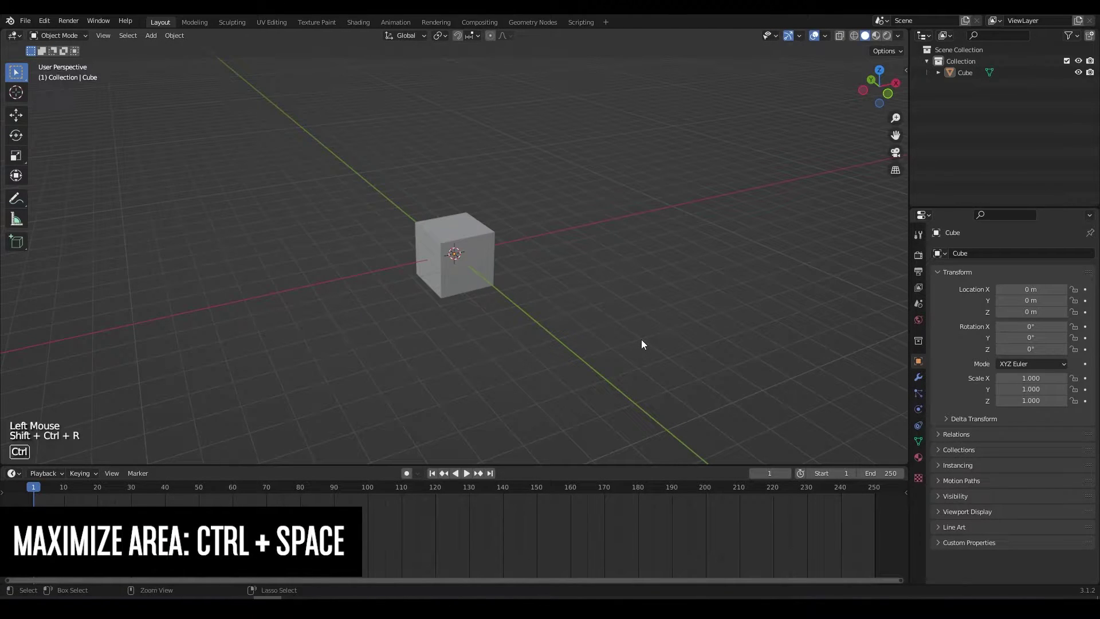
pyautogui.hotkey('ctrl', 'space')
pyautogui.hotkey('ctrl', 'space')
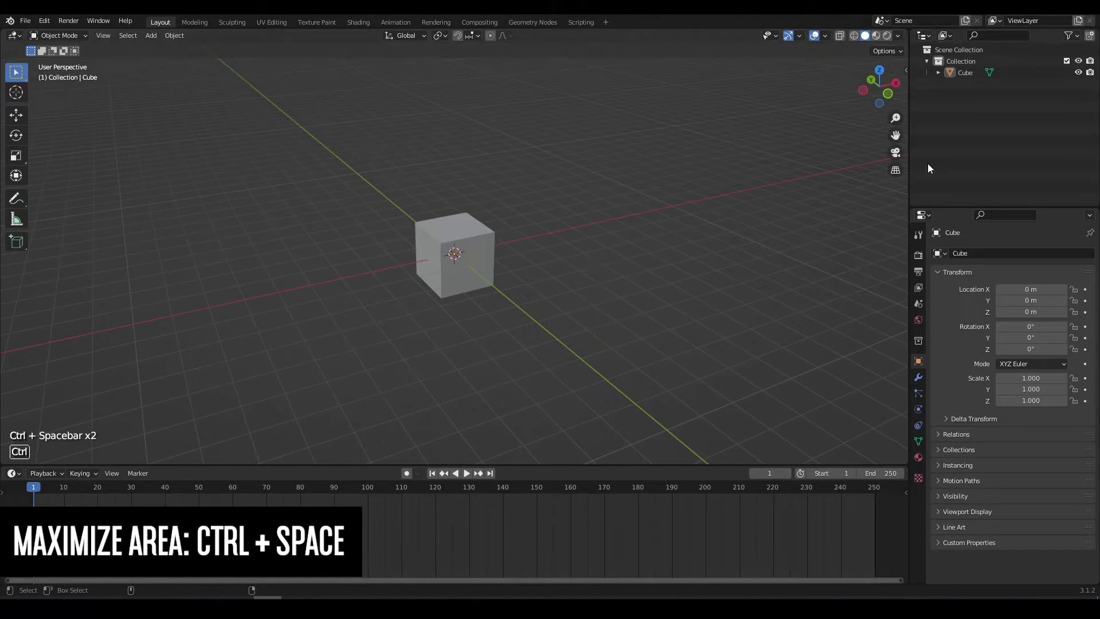
pyautogui.hotkey('ctrl', 'space')
pyautogui.hotkey('ctrl', 'space')
pyautogui.hotkey('ctrl', 'space')
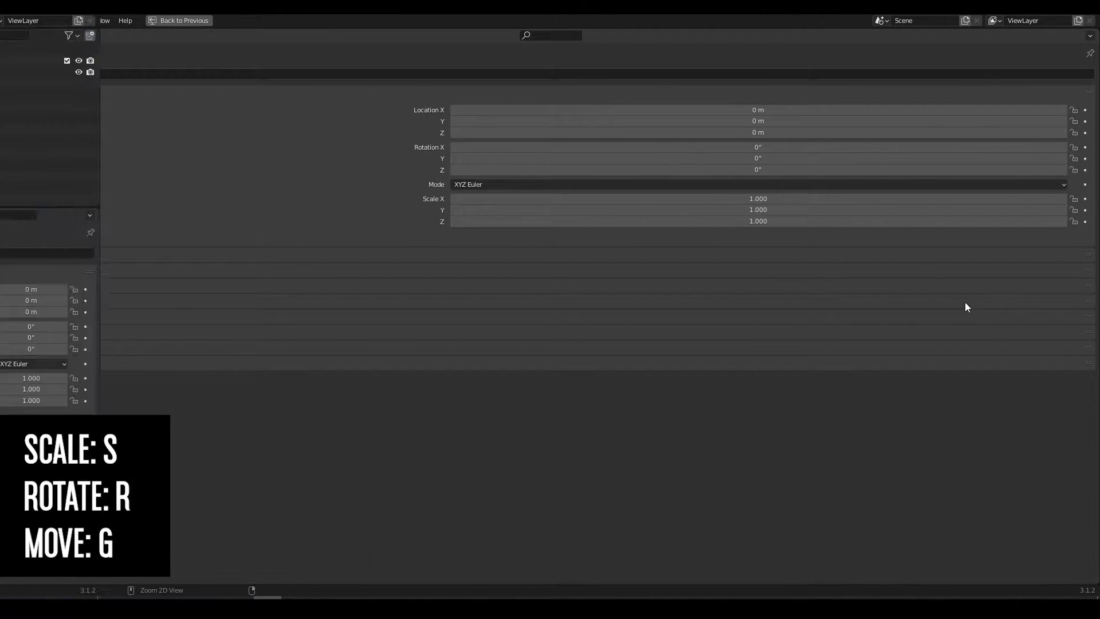
pyautogui.hotkey('ctrl', 'space')
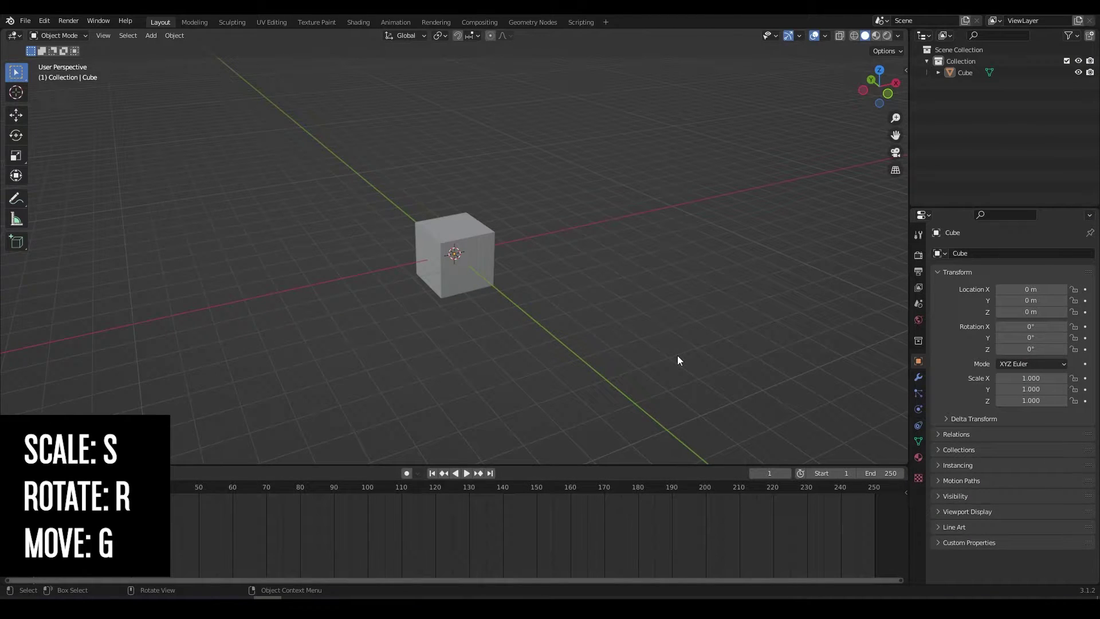
# Select the cube and freely scale it, rotate it, and move it near the centre
pyautogui.click(476, 273)
pyautogui.press('s')
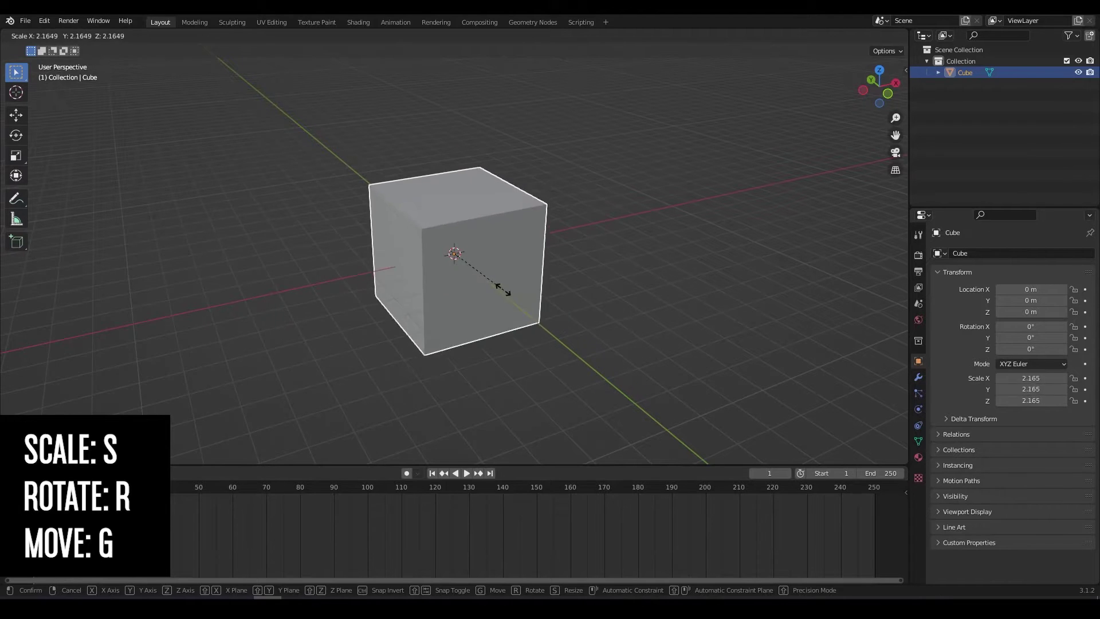
pyautogui.click(502, 284)
pyautogui.press('r')
pyautogui.click(573, 276)
pyautogui.press('g')
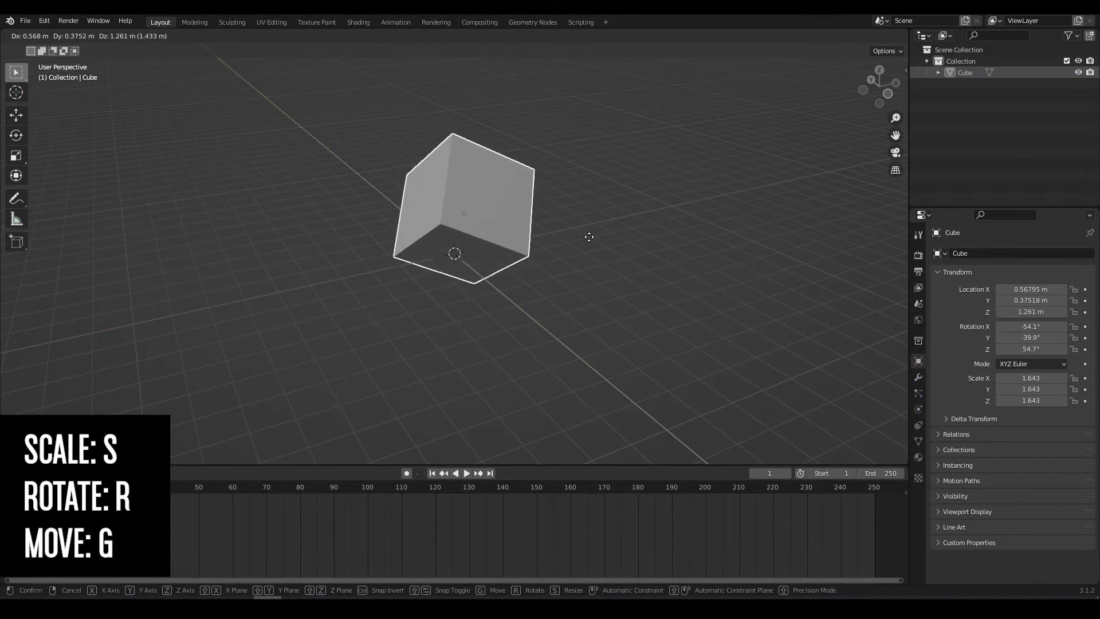
pyautogui.click(537, 278)
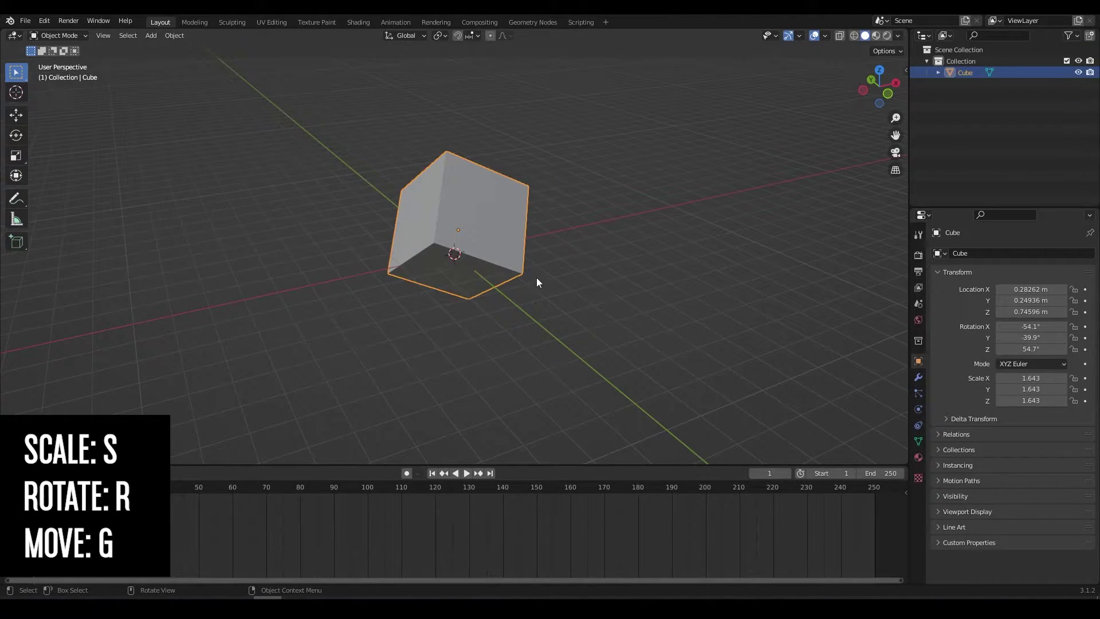
# Show the N sidebar, edit the rotation and scale fields, enlarge and spin the cube, then undo
pyautogui.press('n')
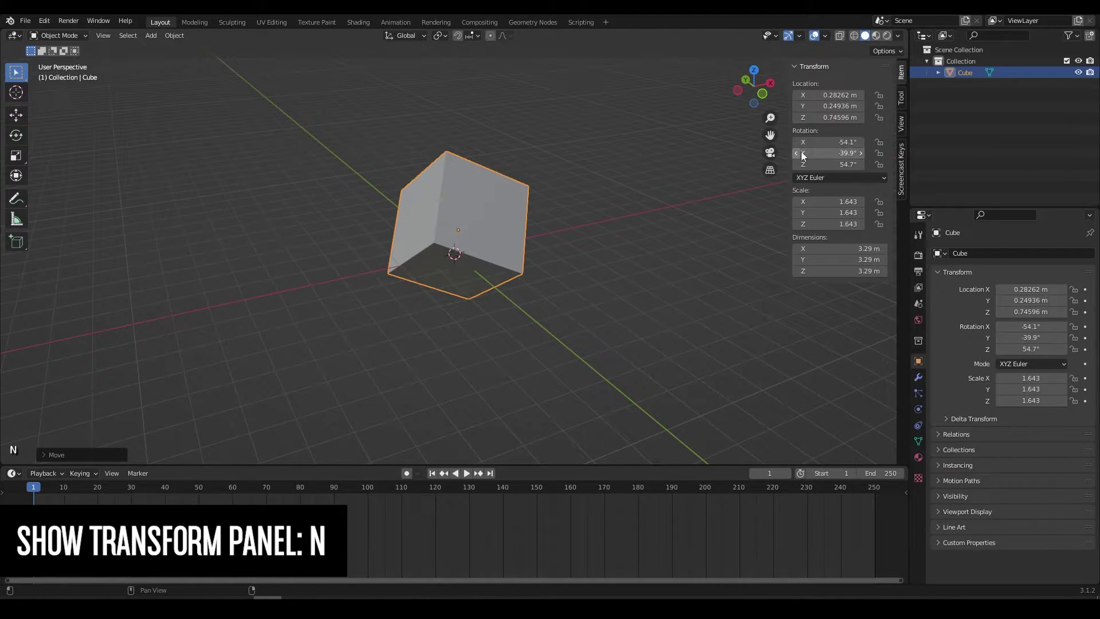
pyautogui.moveTo(829, 141)
pyautogui.mouseDown()
pyautogui.moveTo(902, 142)
pyautogui.moveTo(826, 153)
pyautogui.mouseUp()
pyautogui.moveTo(828, 202); pyautogui.dragTo(831, 224)
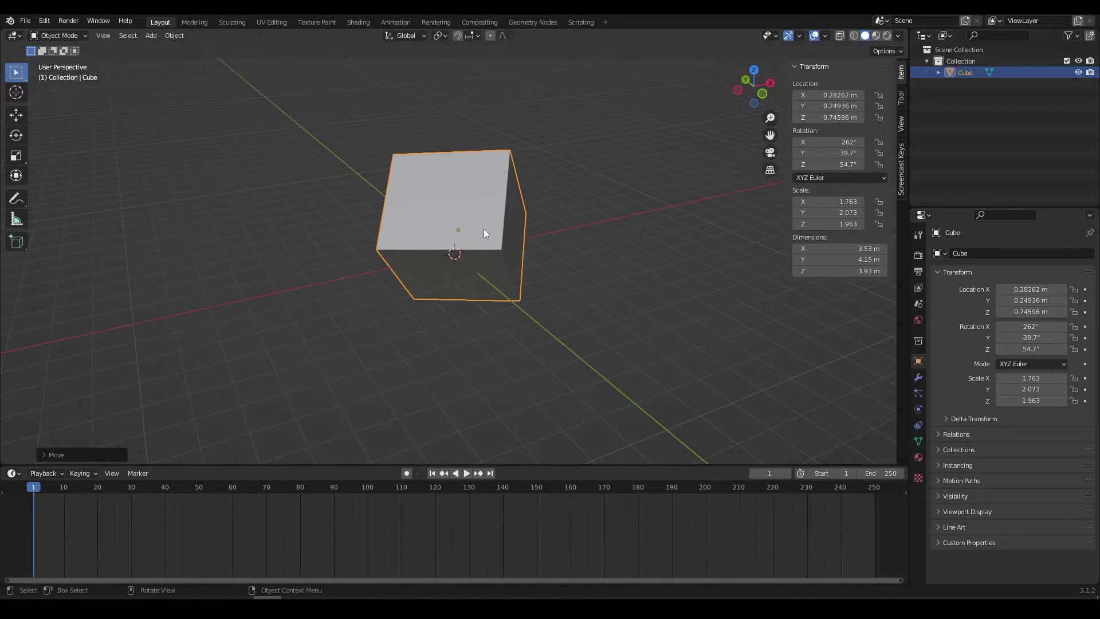
pyautogui.press('s')
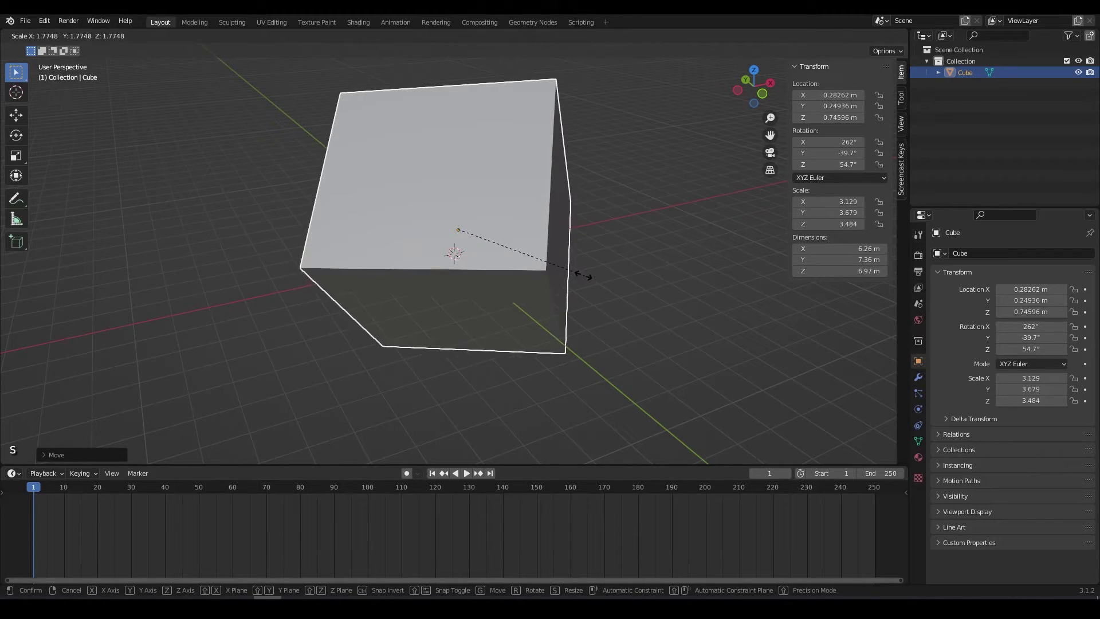
pyautogui.click(565, 269)
pyautogui.press('r')
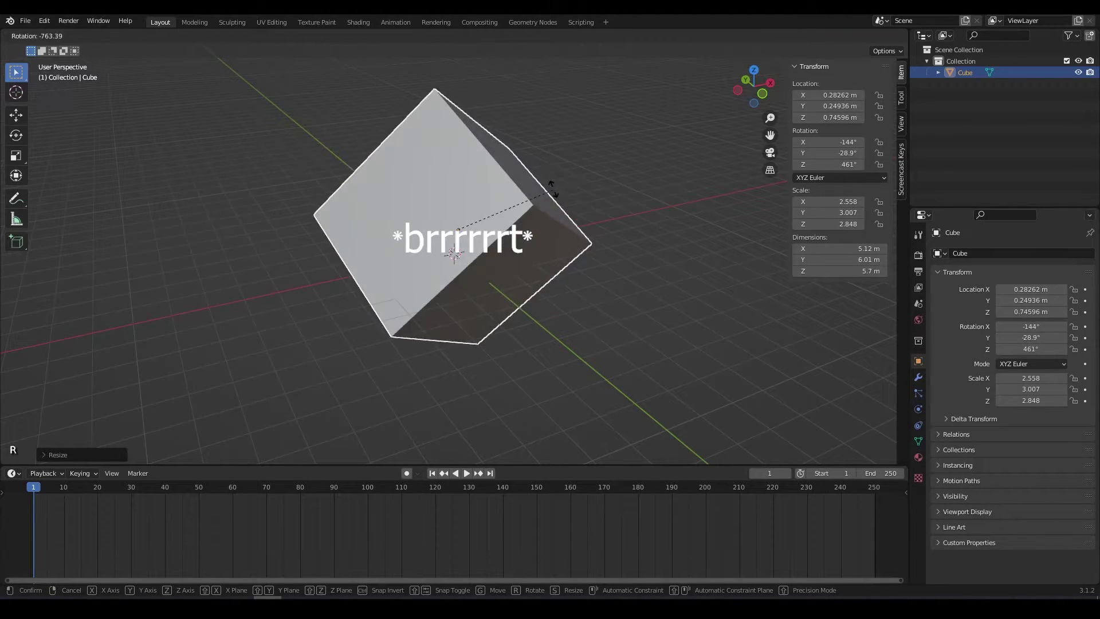
pyautogui.click(452, 169)
pyautogui.hotkey('ctrl', 'z')
pyautogui.hotkey('ctrl', 'z')
# Shrink the cube back down, then move it left, resize it and rotate it
pyautogui.press('s')
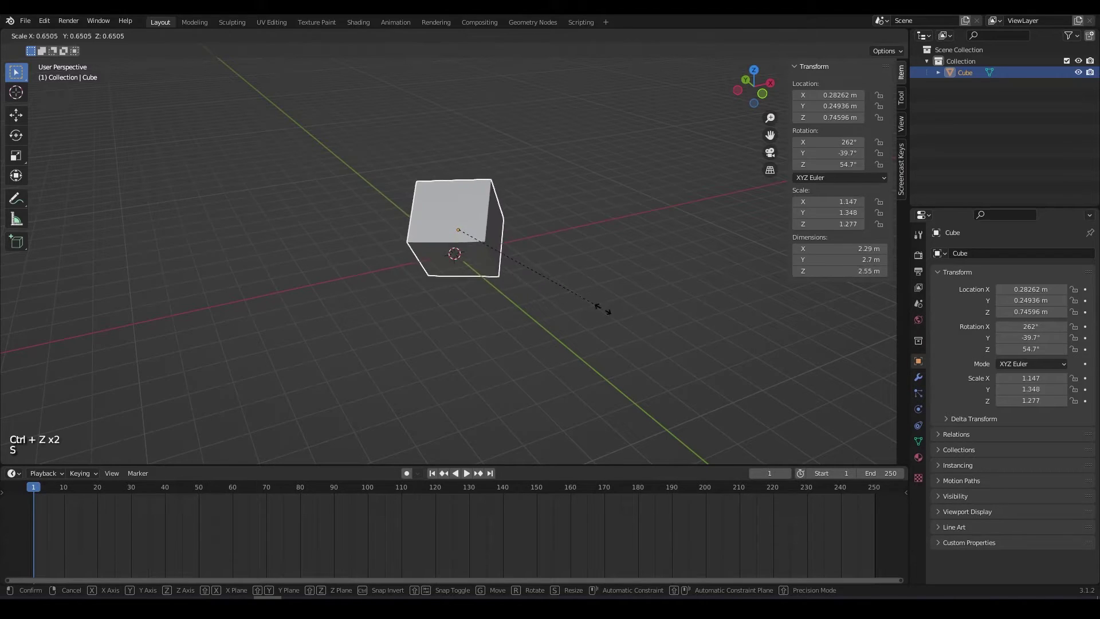
pyautogui.click(769, 383)
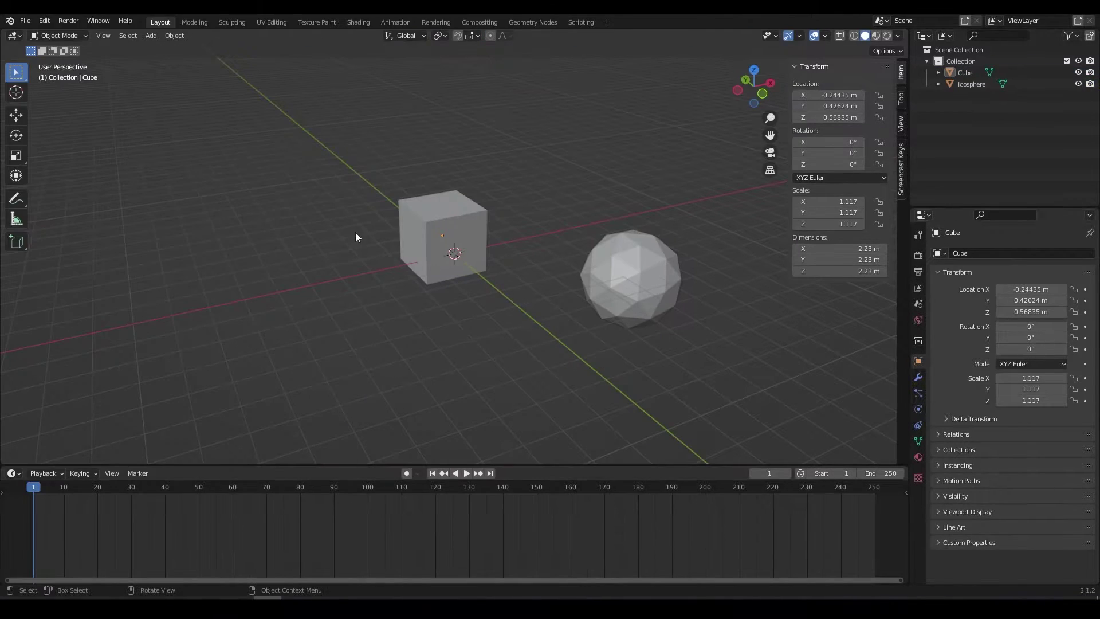
pyautogui.click(60, 36)
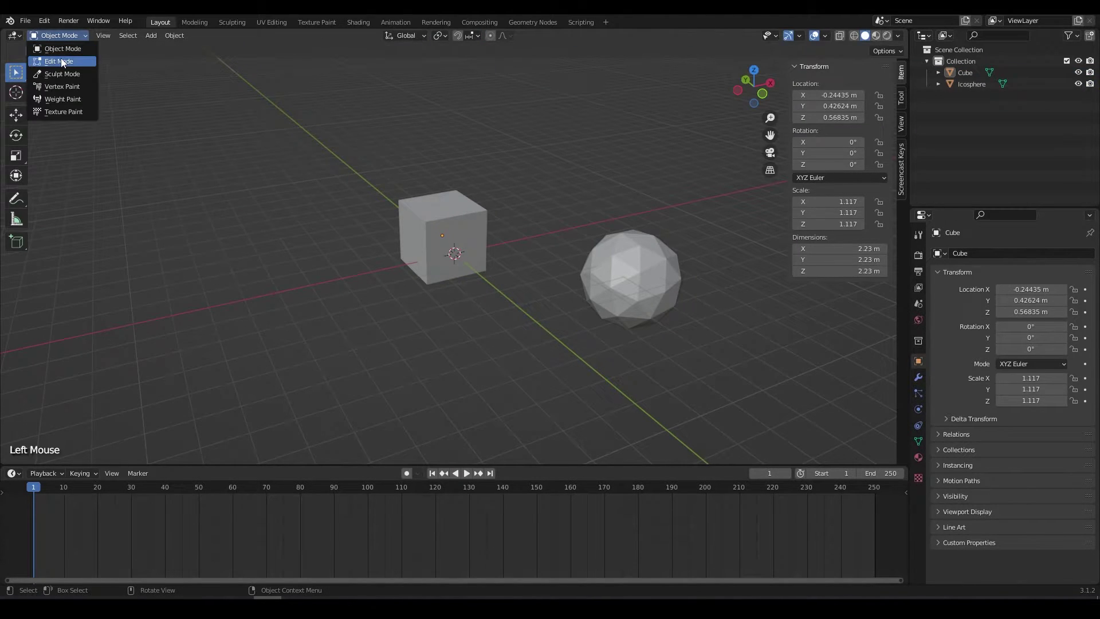
pyautogui.click(460, 249)
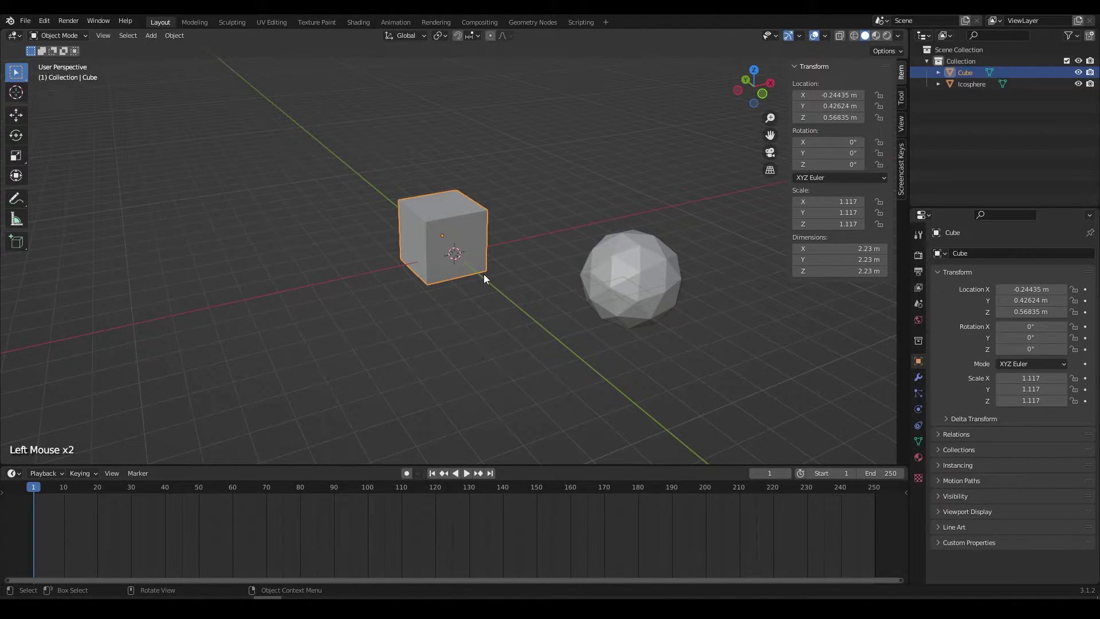
pyautogui.press('g')
pyautogui.press('s')
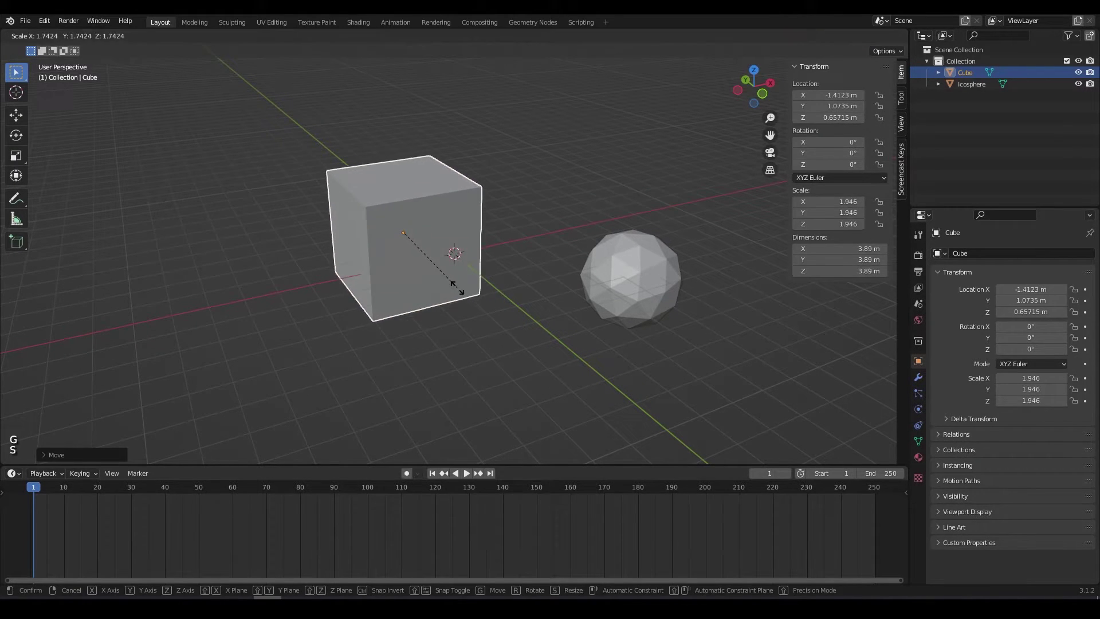
pyautogui.click(541, 336)
pyautogui.press('r')
pyautogui.click(626, 320)
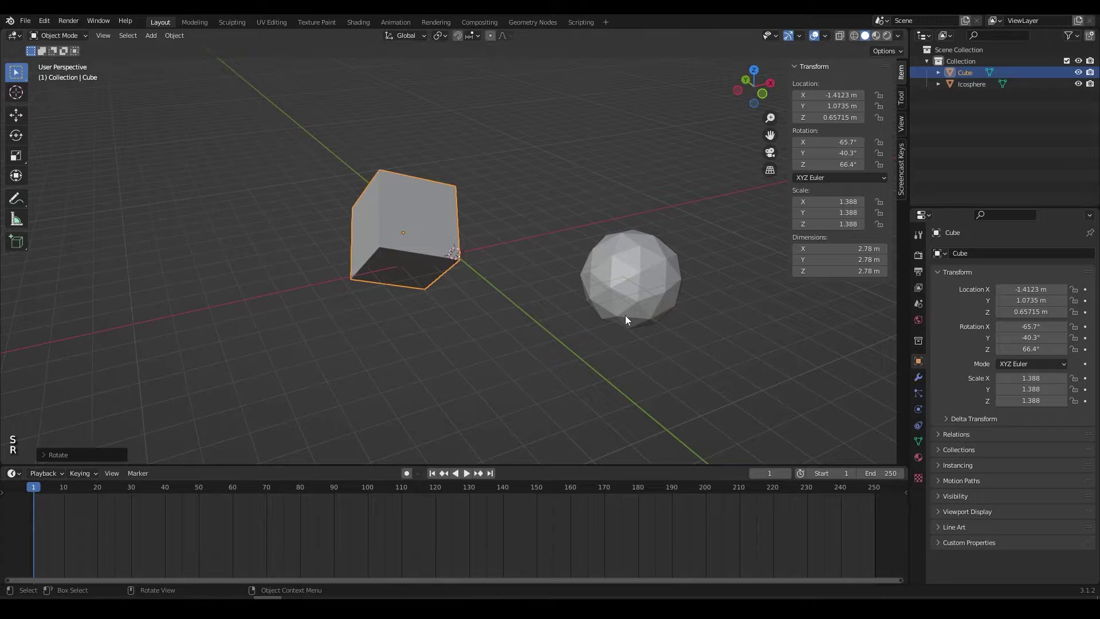
# Rotate the icosphere and move it to a new spot beside the cube
pyautogui.click(633, 296)
pyautogui.press('r')
pyautogui.click(655, 325)
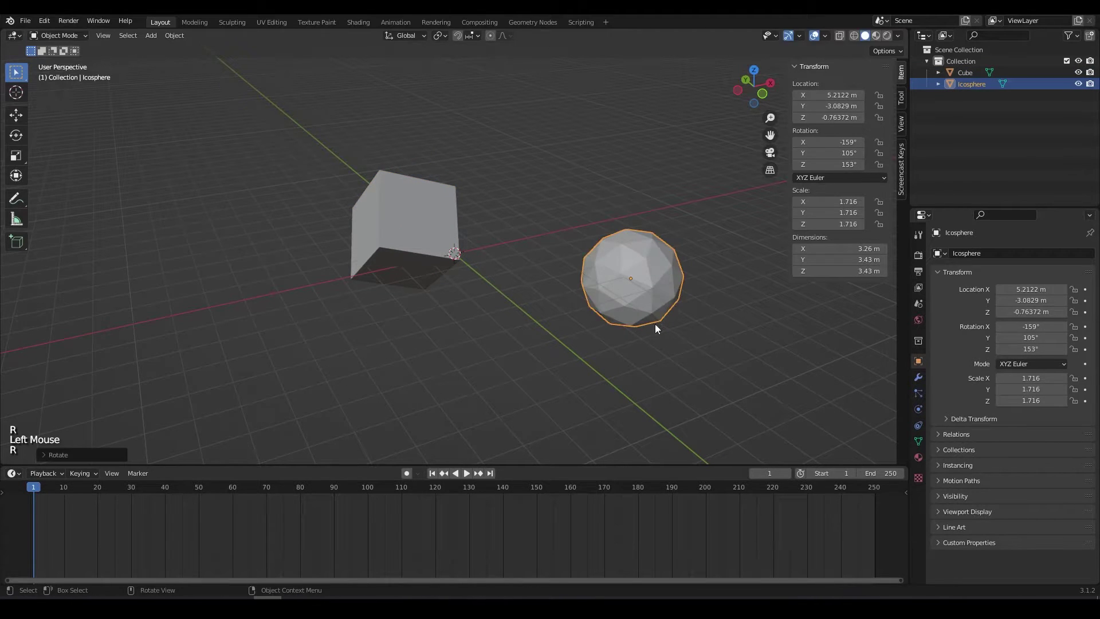
pyautogui.press('g')
pyautogui.click(676, 332)
# Put the cube in Edit Mode, clear its selection, and pull one vertex outward
pyautogui.click(404, 224)
pyautogui.click(57, 36)
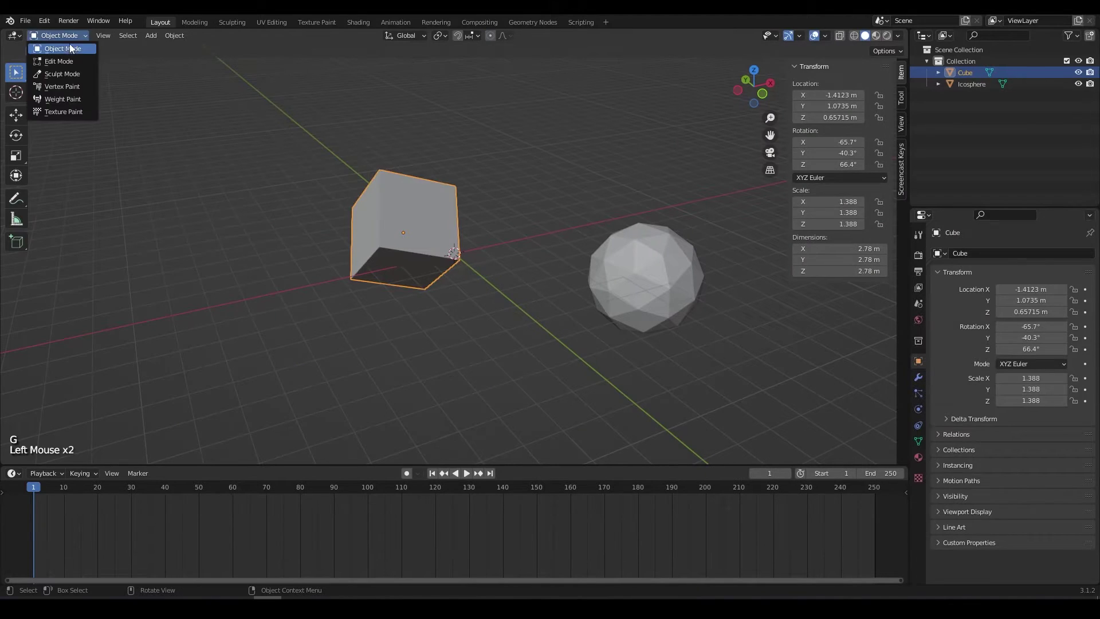
pyautogui.click(59, 61)
pyautogui.hotkey('alt', 'a')
pyautogui.press('1')
pyautogui.click(383, 247)
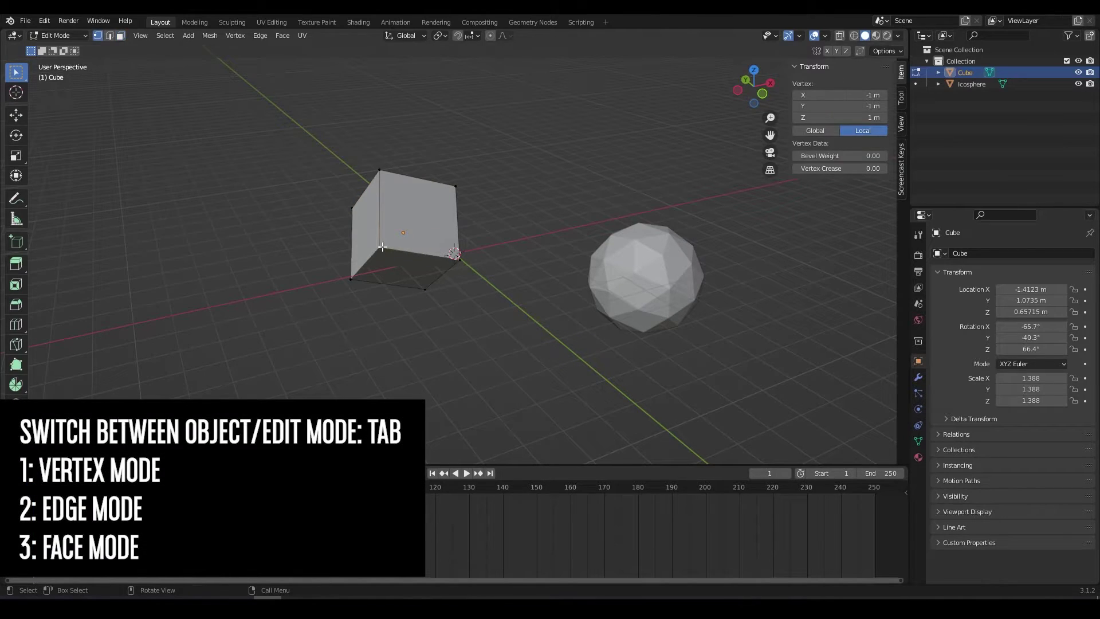
pyautogui.press('g')
pyautogui.click(369, 235)
# In edge select mode, drag one of the cube's edges to a new position
pyautogui.press('2')
pyautogui.click(365, 224)
pyautogui.press('g')
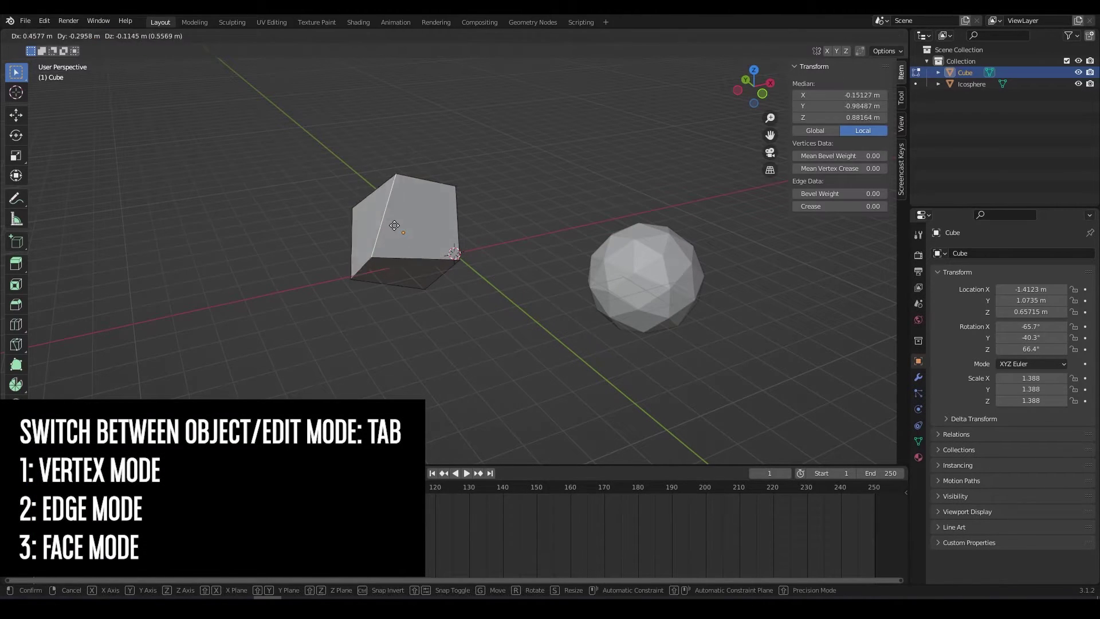
pyautogui.click(401, 227)
# Move the cube's front face up and to the right, then cycle vertex, edge and face modes
pyautogui.press('3')
pyautogui.click(408, 230)
pyautogui.press('g')
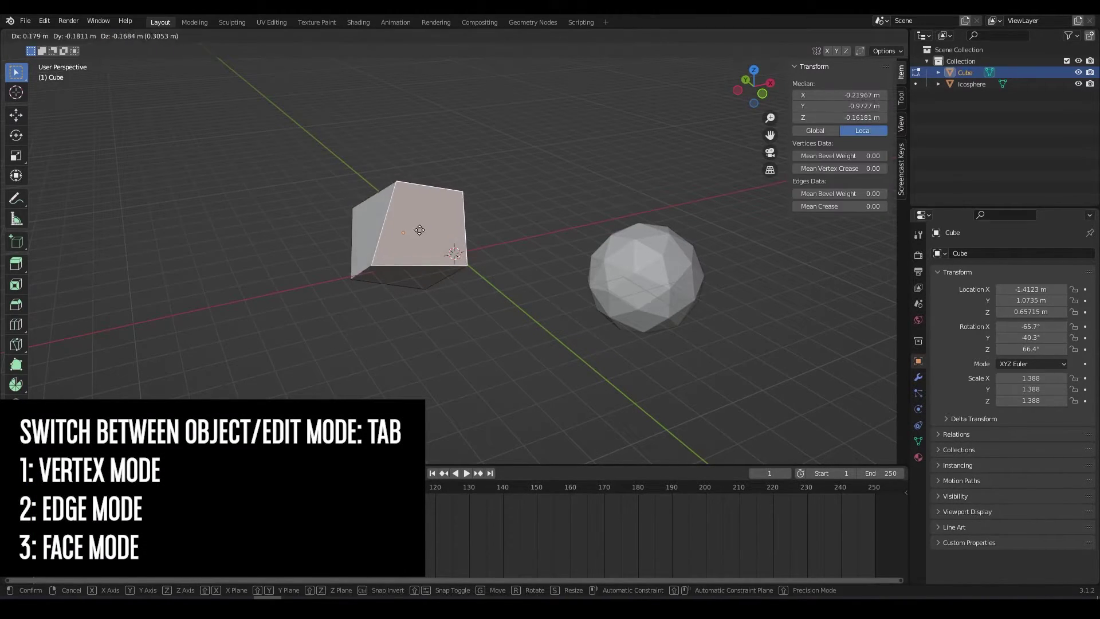
pyautogui.click(470, 203)
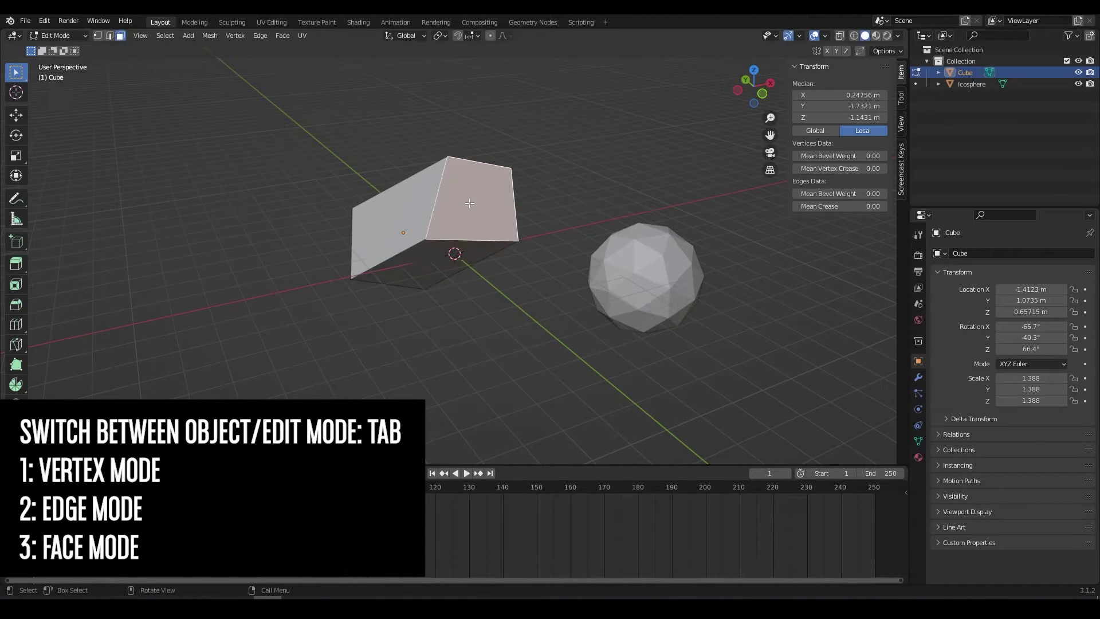
pyautogui.press('1')
pyautogui.press('2')
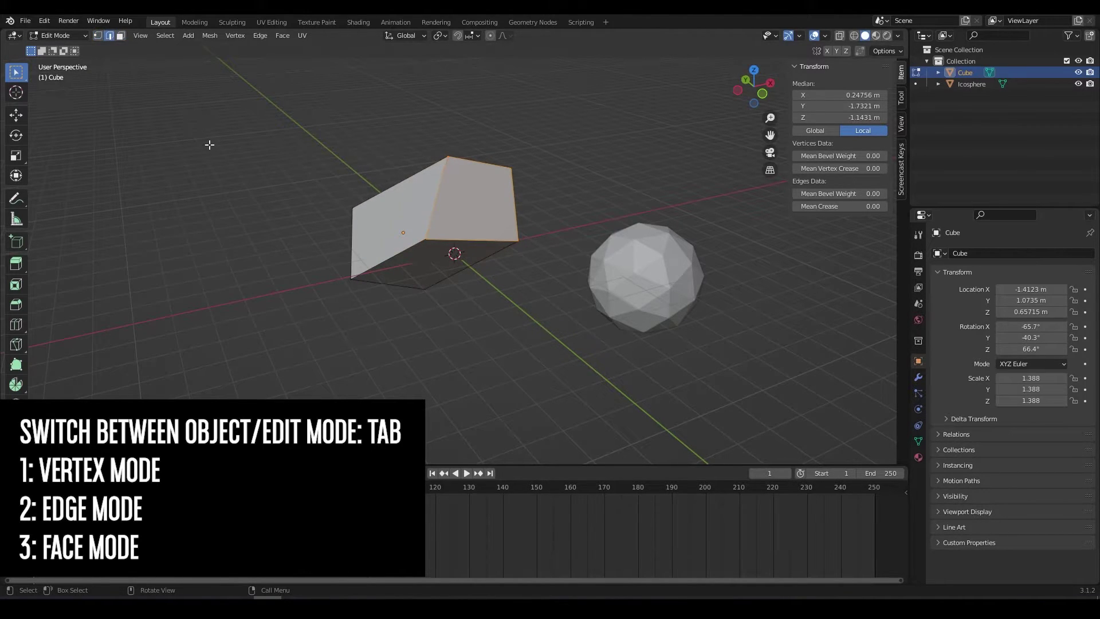
pyautogui.press('3')
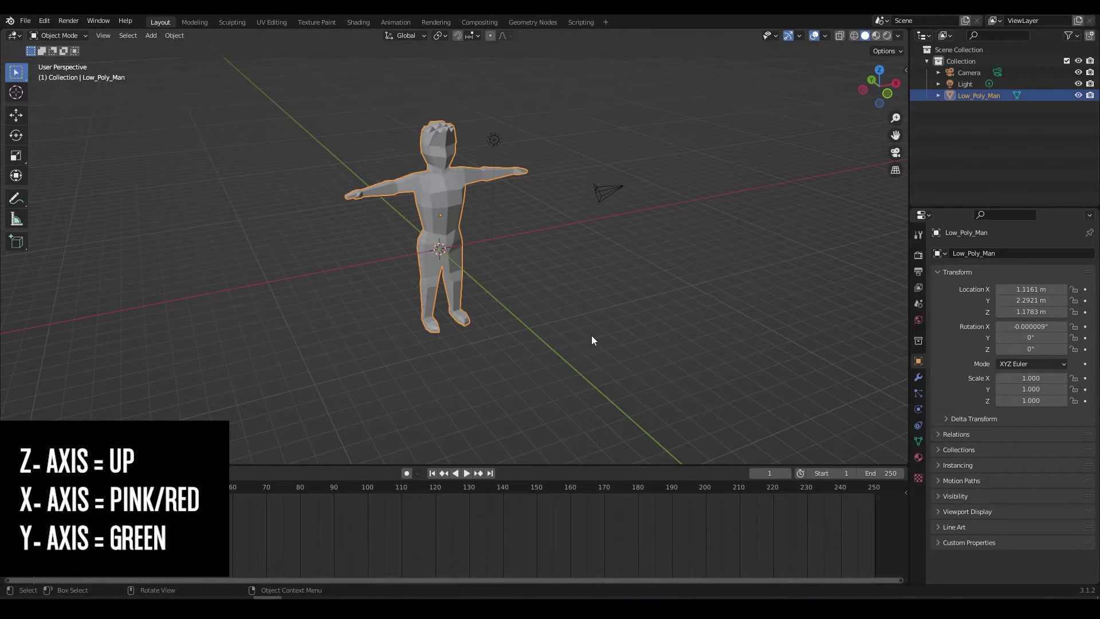
# Move Low_Poly_Man along Z, X and Y to location X 0.70269, Y 1.6242, Z 1.7106 m
pyautogui.press('g')
pyautogui.press('z')
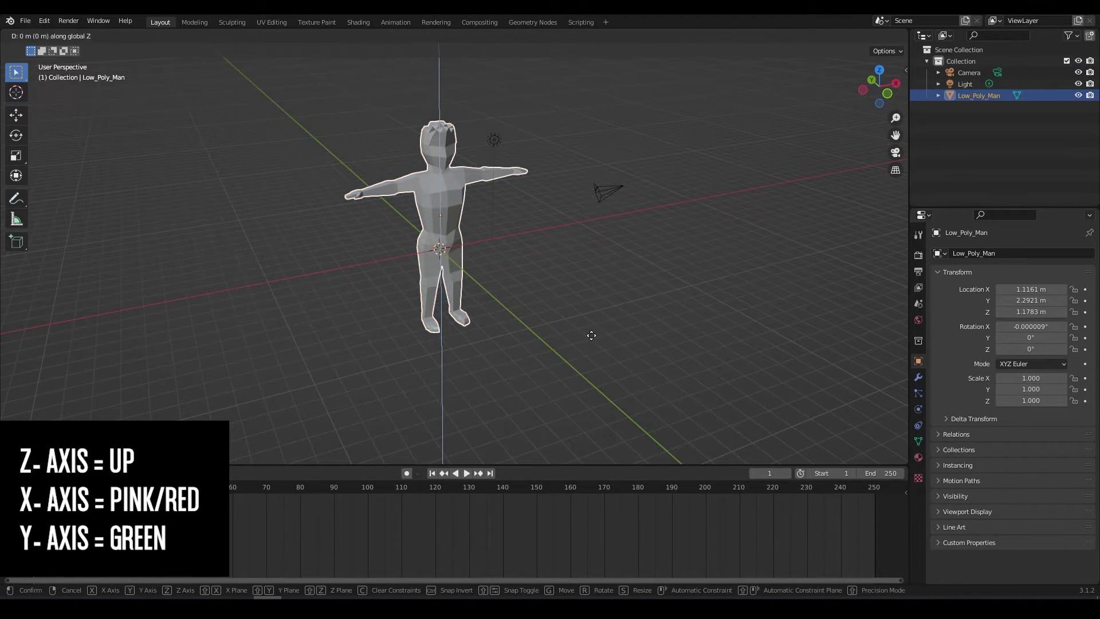
pyautogui.hotkey('shift', 'y')
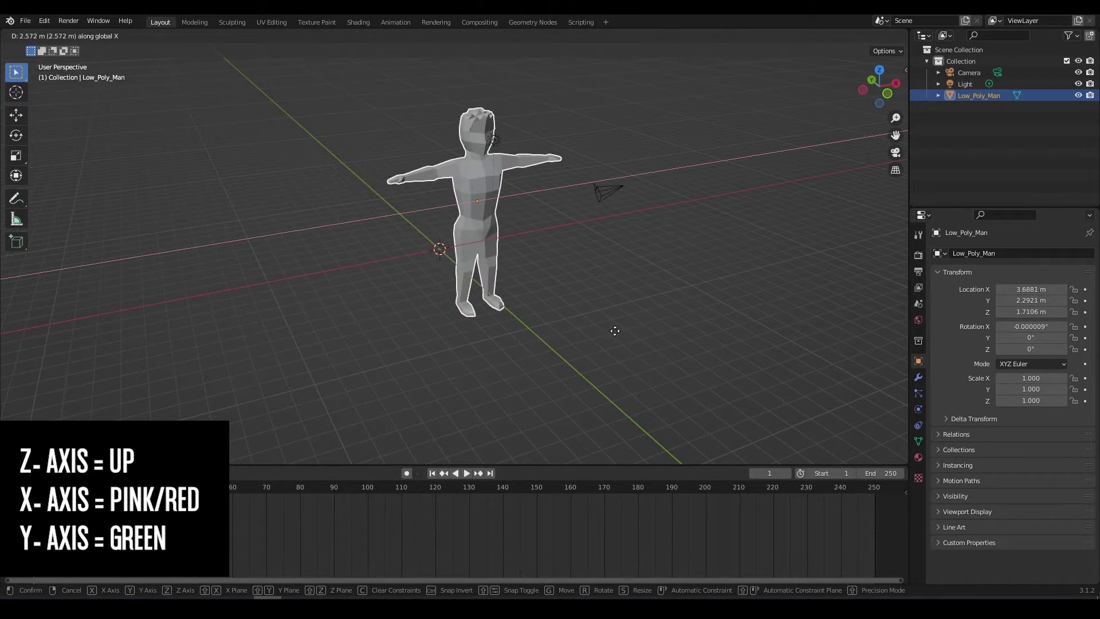
pyautogui.click(583, 347)
pyautogui.press('g')
pyautogui.press('y')
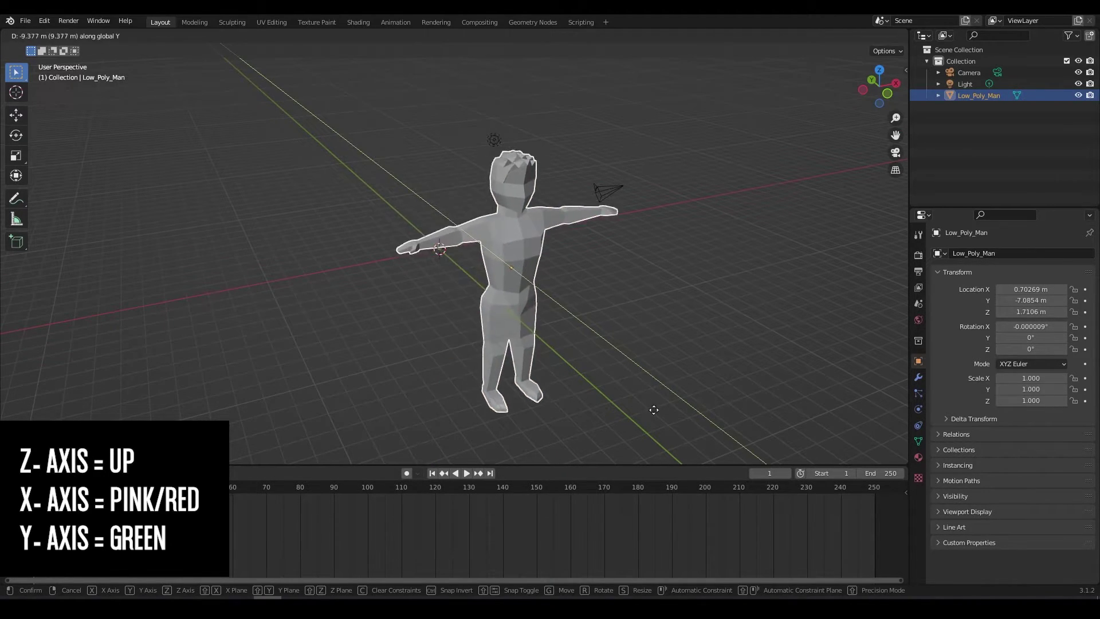
pyautogui.click(580, 357)
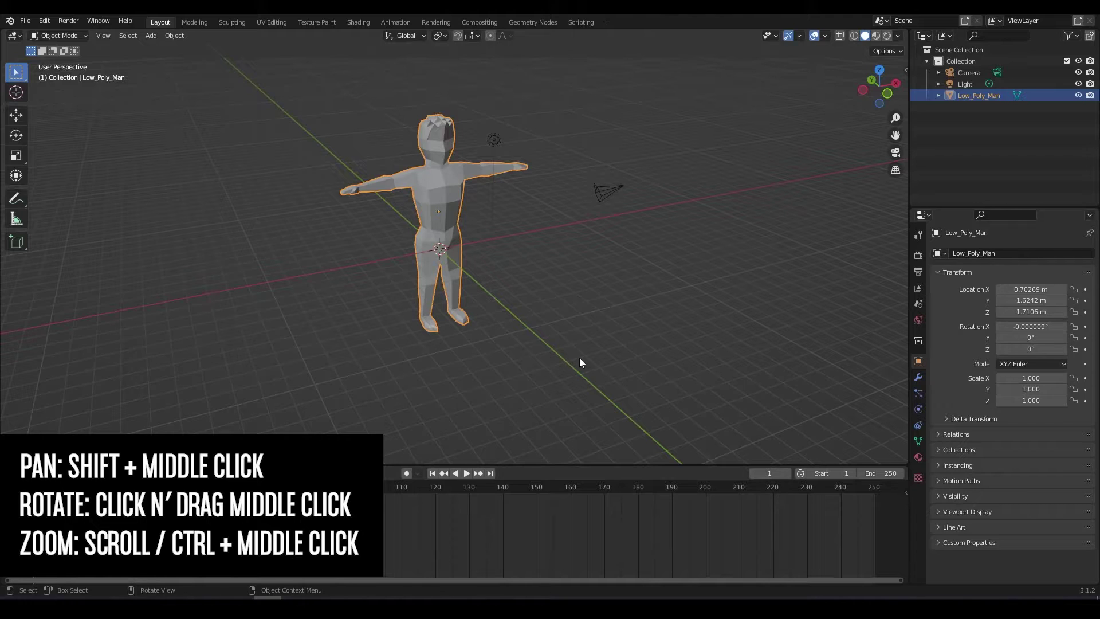
# Orbit and zoom the view in close to inspect the repositioned man
pyautogui.moveTo(517, 331); pyautogui.dragTo(520, 192, button='middle')
pyautogui.scroll(4, 520, 191)
pyautogui.scroll(-2, 520, 192)
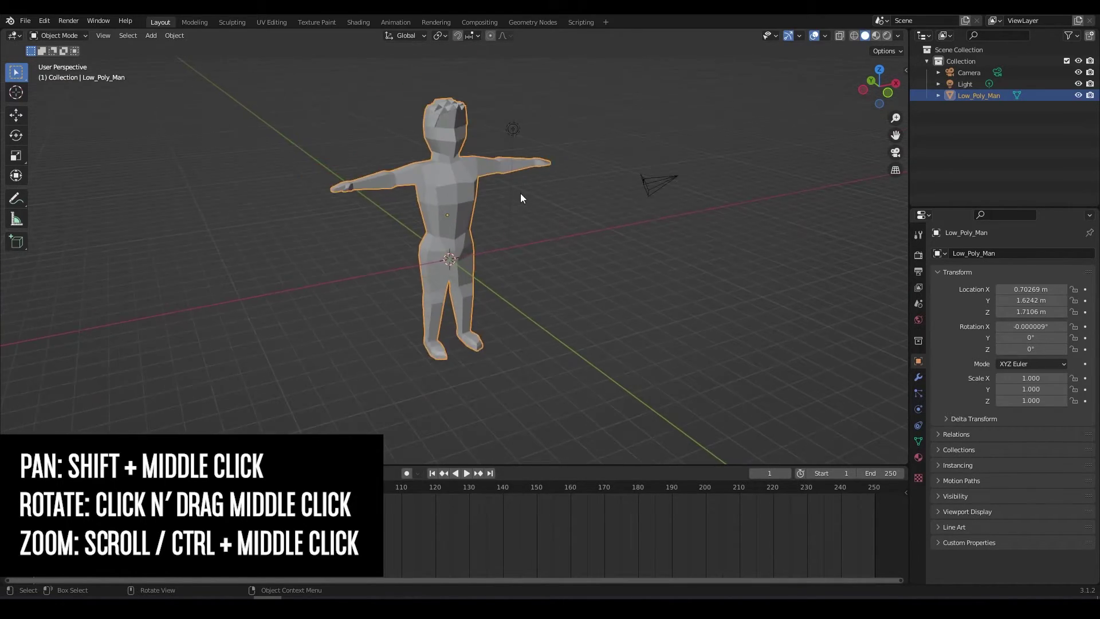
pyautogui.scroll(-3, 524, 229)
pyautogui.scroll(3, 704, 396)
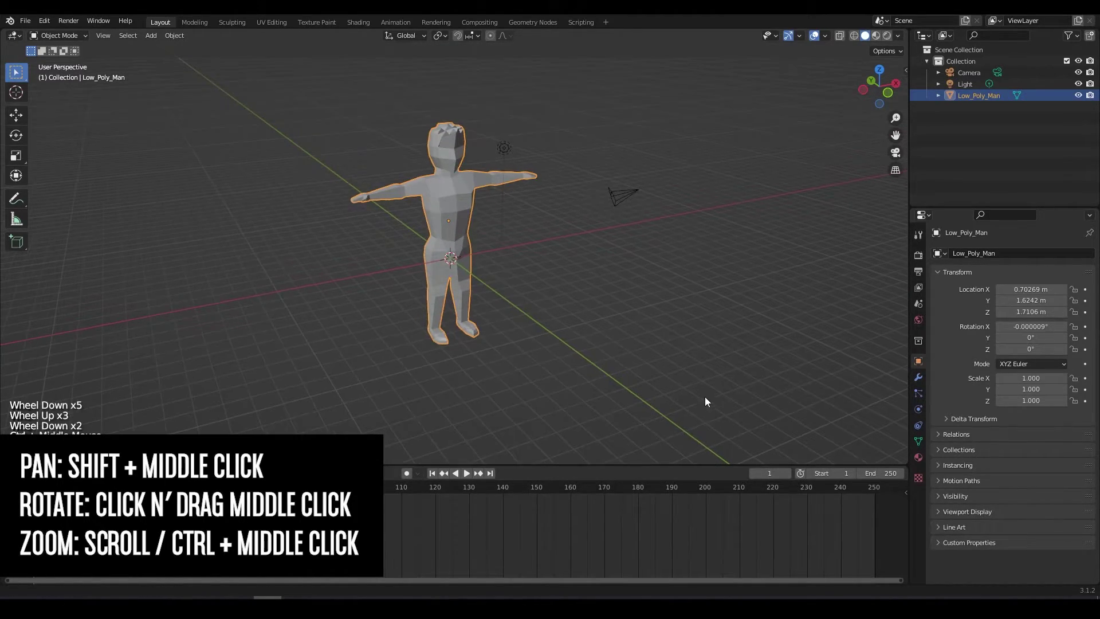
pyautogui.scroll(-2, 699, 384)
pyautogui.keyDown('ctrl'); pyautogui.moveTo(699, 384); pyautogui.dragTo(709, 311, button='middle'); pyautogui.keyUp('ctrl')
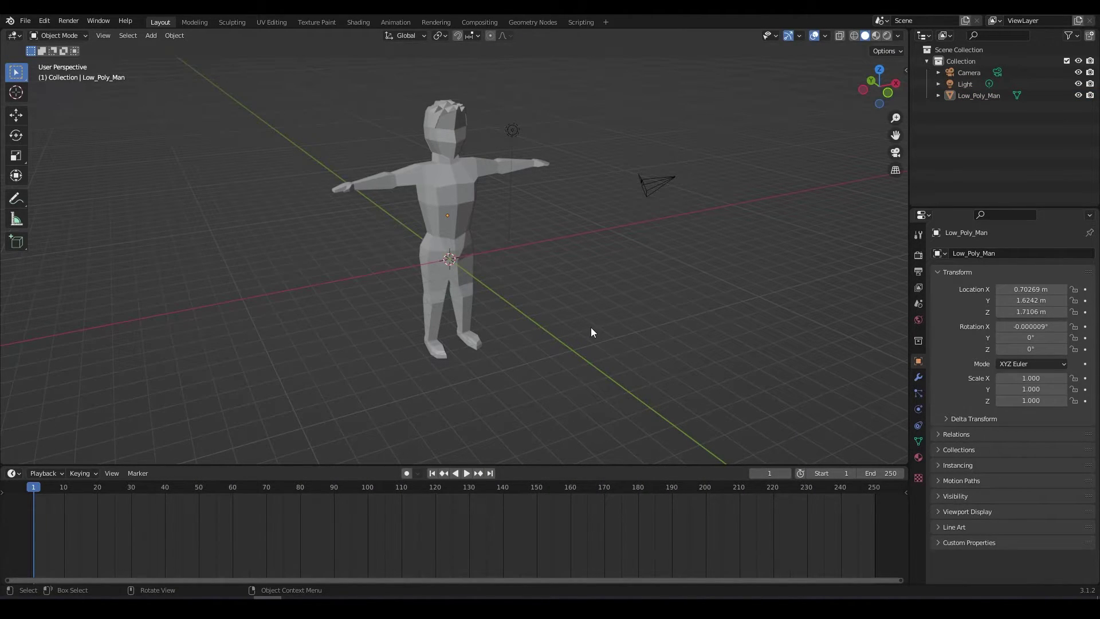
# Snap to a side orthographic view, orbit back to perspective, and open then dismiss the View pie
pyautogui.moveTo(514, 270)
pyautogui.keyDown('alt'); pyautogui.mouseDown(button='middle')
pyautogui.moveTo(390, 268)
pyautogui.moveTo(559, 280)
pyautogui.moveTo(404, 277)
pyautogui.moveTo(510, 284)
pyautogui.moveTo(500, 293)
pyautogui.moveTo(530, 261)
pyautogui.moveTo(518, 346)
pyautogui.moveTo(532, 264)
pyautogui.mouseUp(button='middle'); pyautogui.keyUp('alt')
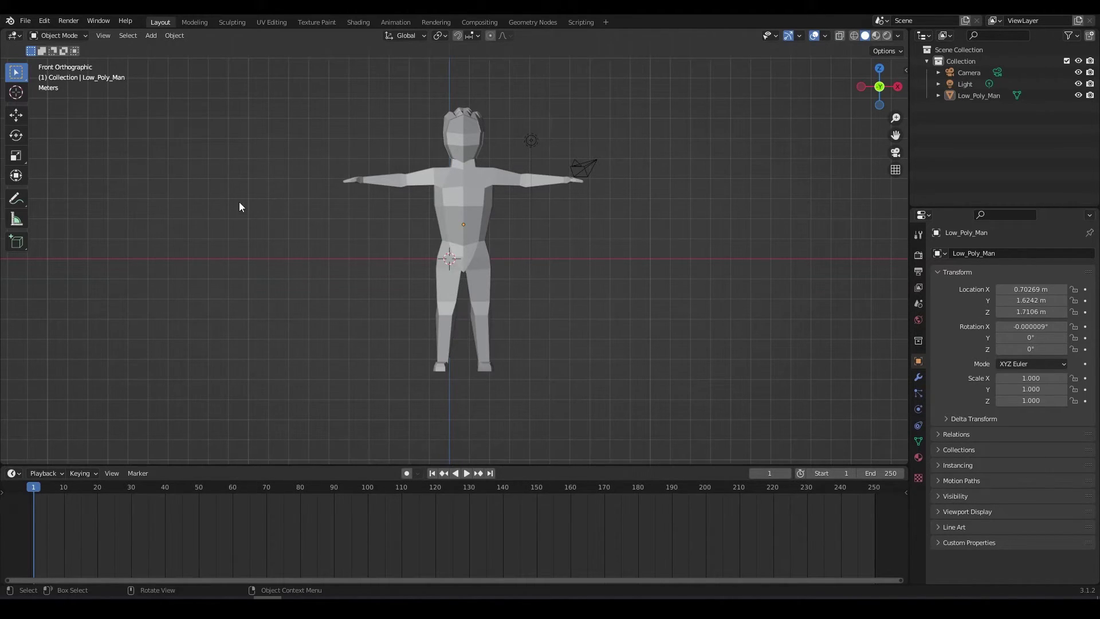
pyautogui.moveTo(239, 207); pyautogui.dragTo(356, 288, button='middle')
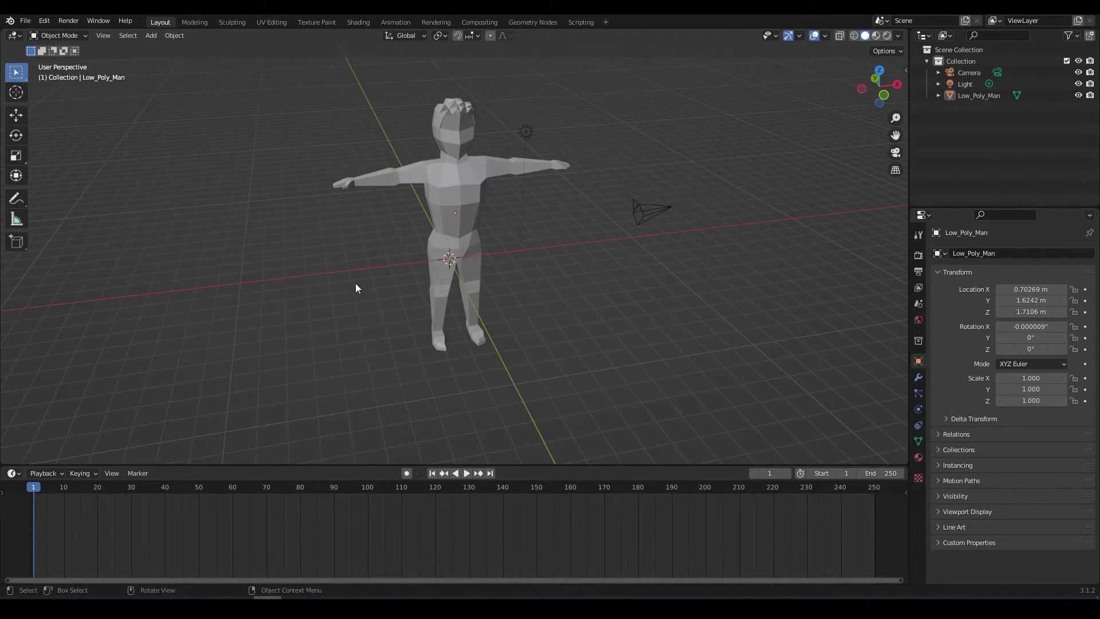
pyautogui.press('`')
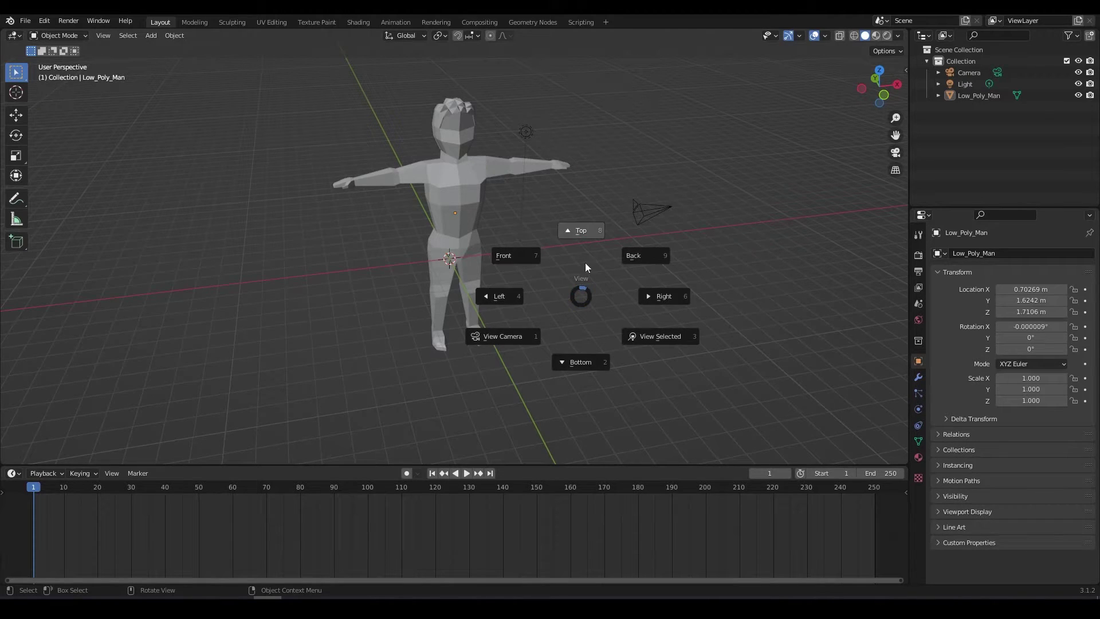
pyautogui.click(524, 260)
pyautogui.hotkey('ctrl', 'shift', 'r')
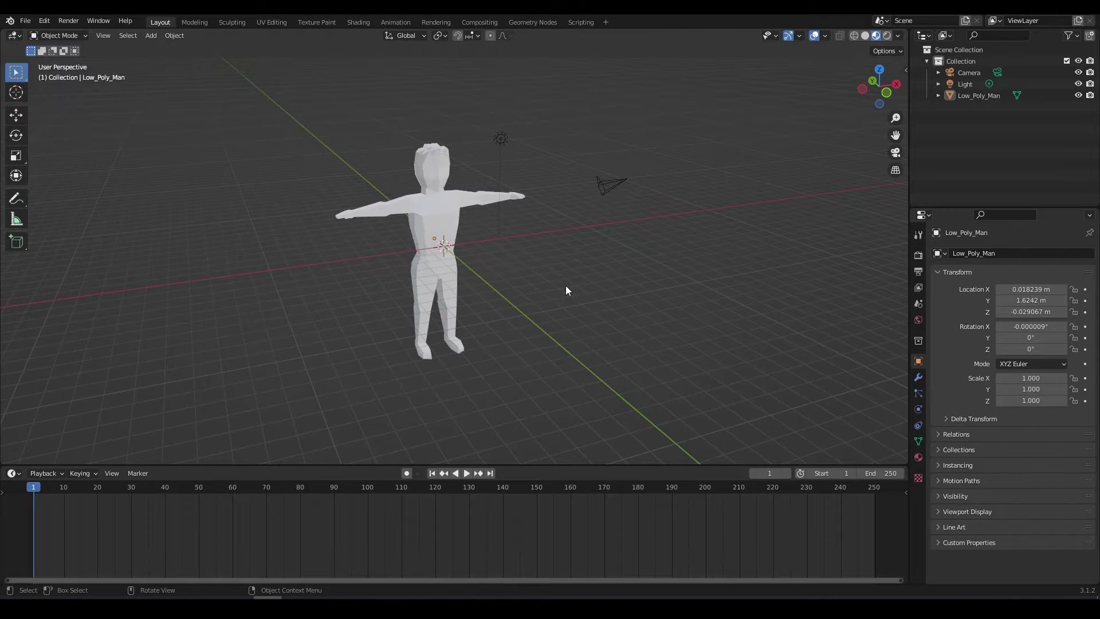
# Cycle the viewport through Solid, Material Preview, Wireframe and finally Rendered shading via the Z pie
pyautogui.press('z')
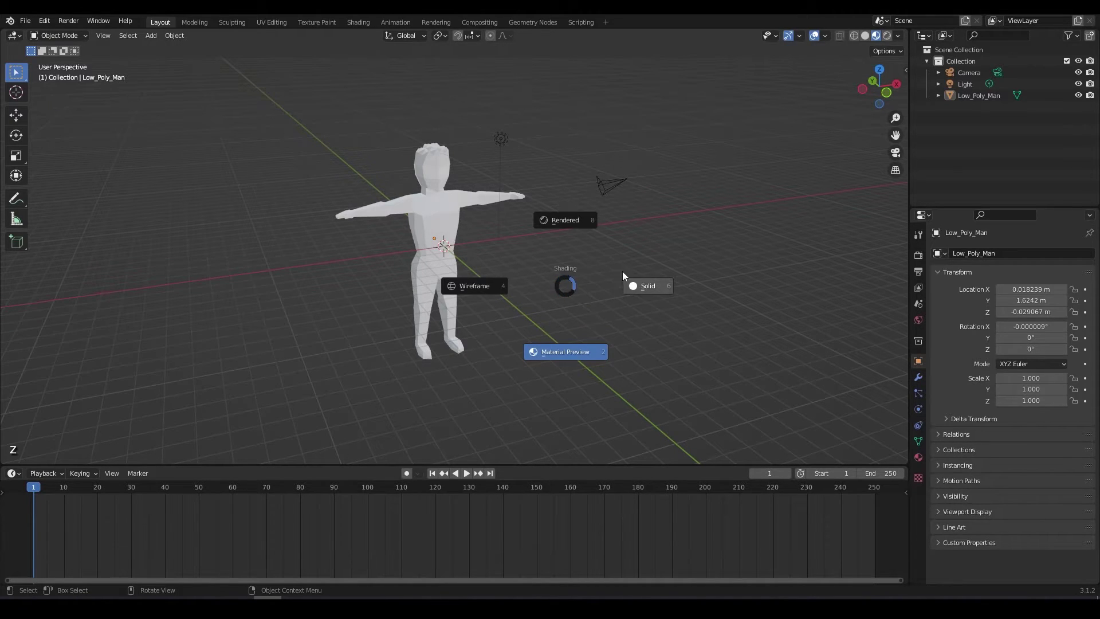
pyautogui.click(644, 291)
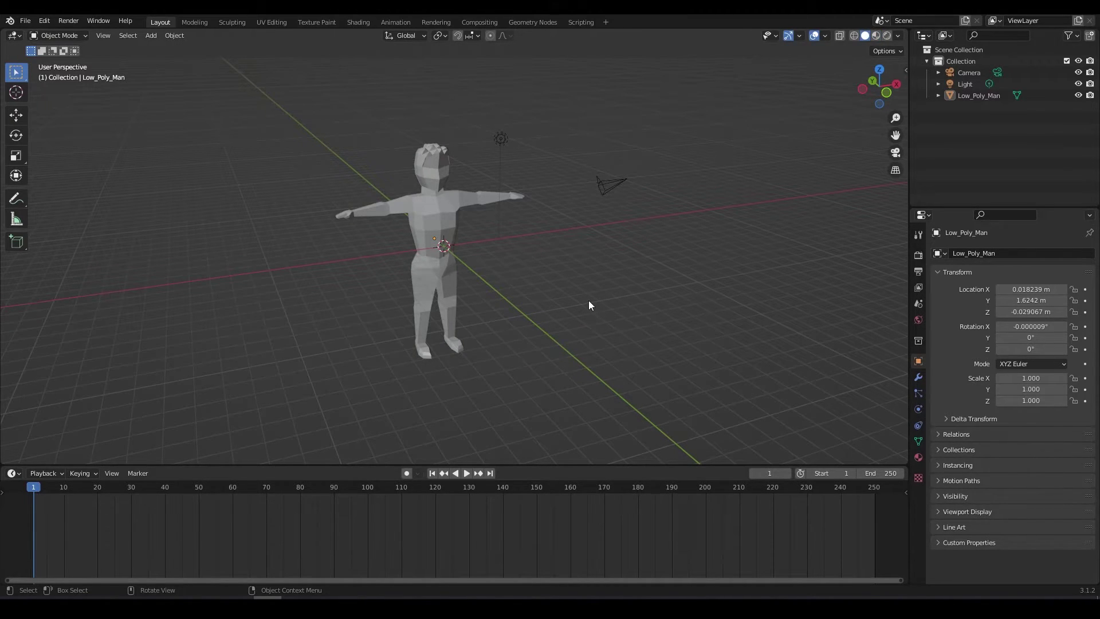
pyautogui.press('z')
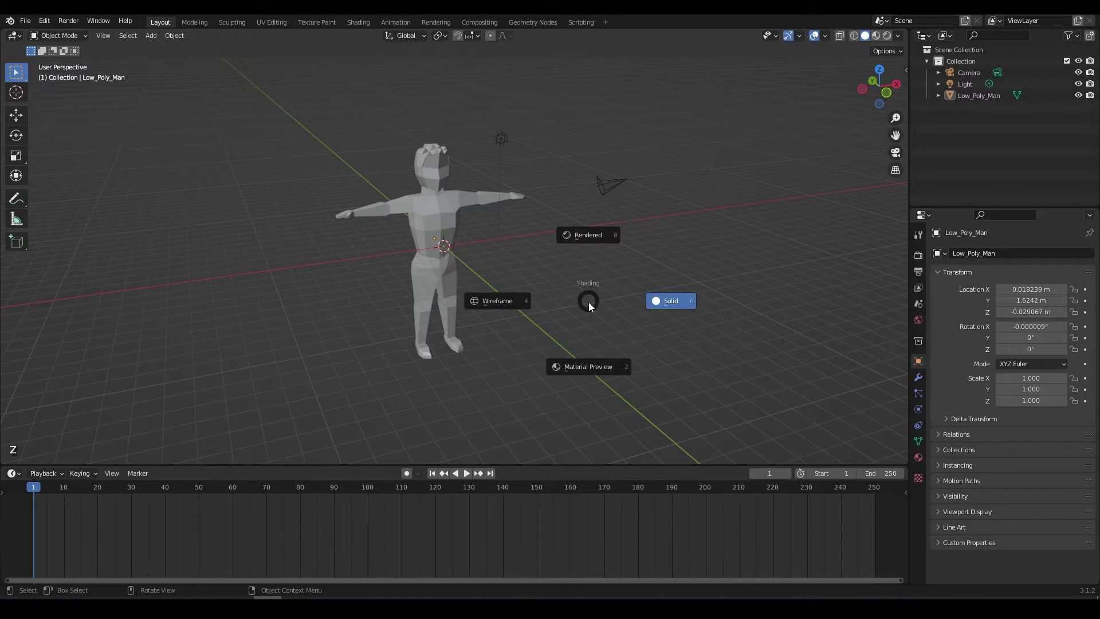
pyautogui.click(586, 353)
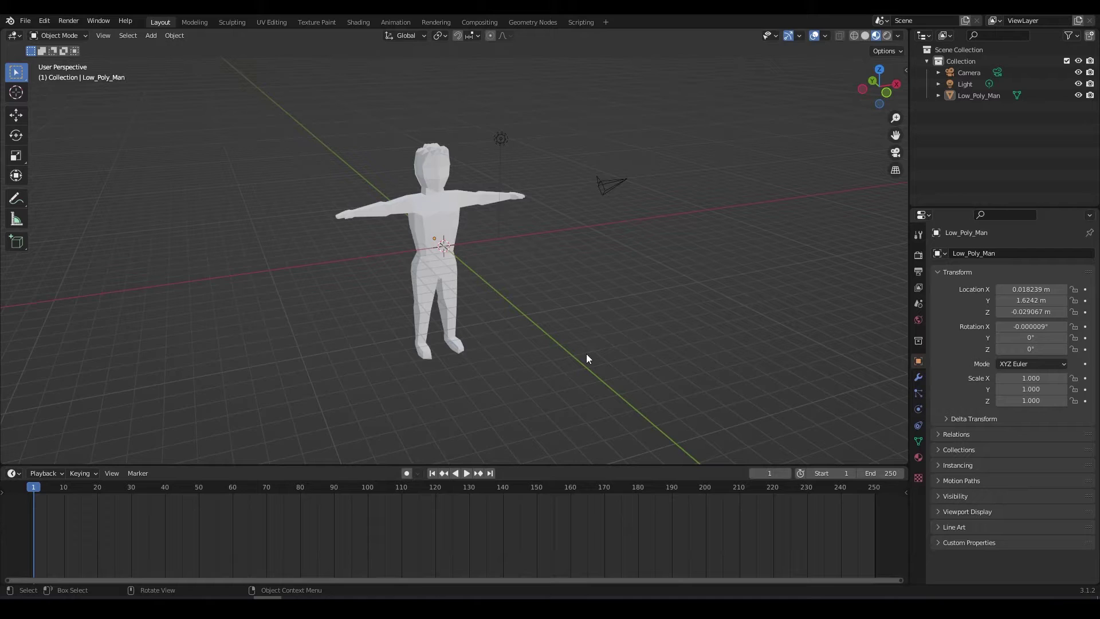
pyautogui.press('z')
pyautogui.click(532, 349)
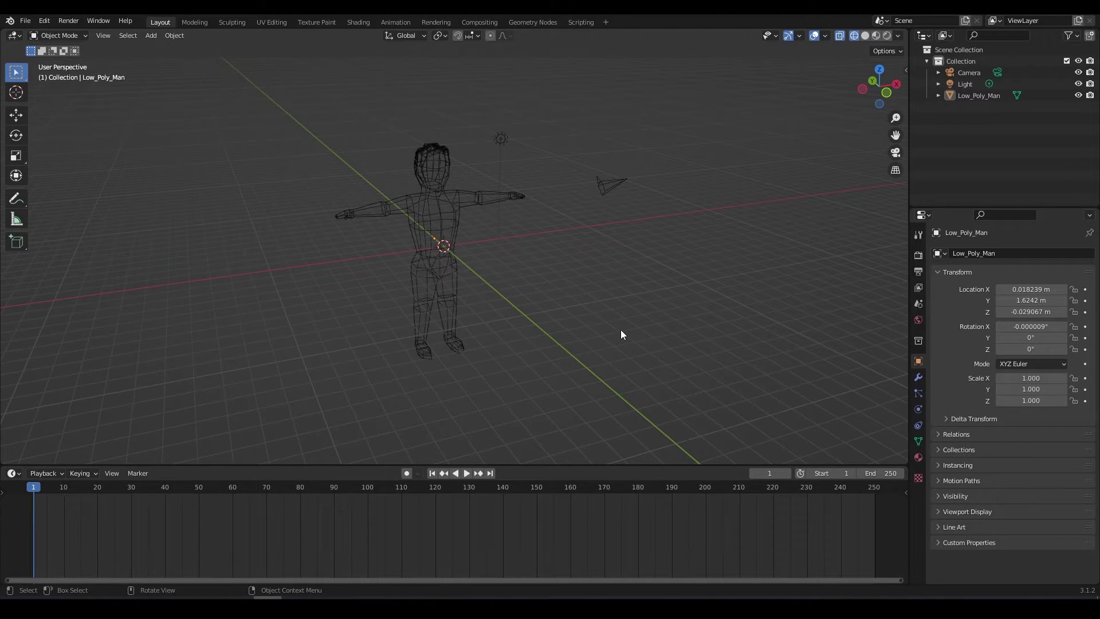
pyautogui.press('z')
pyautogui.click(626, 272)
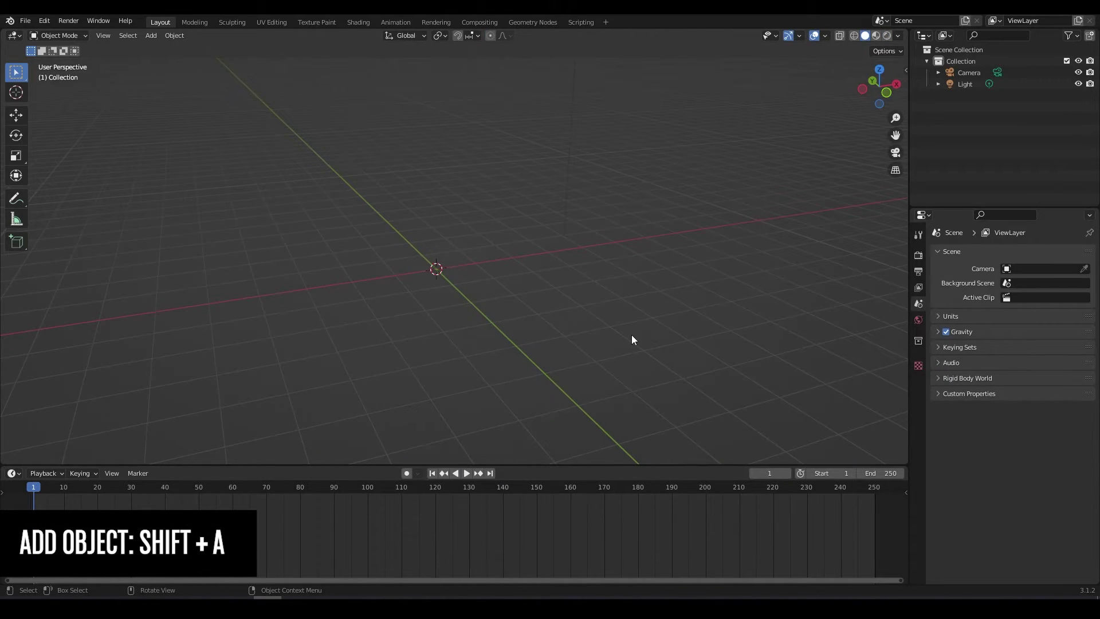
# Add a cube mesh, delete it with X and then Delete, restoring it each time with Ctrl+Z
pyautogui.hotkey('shift', 'a')
pyautogui.moveTo(632, 336)
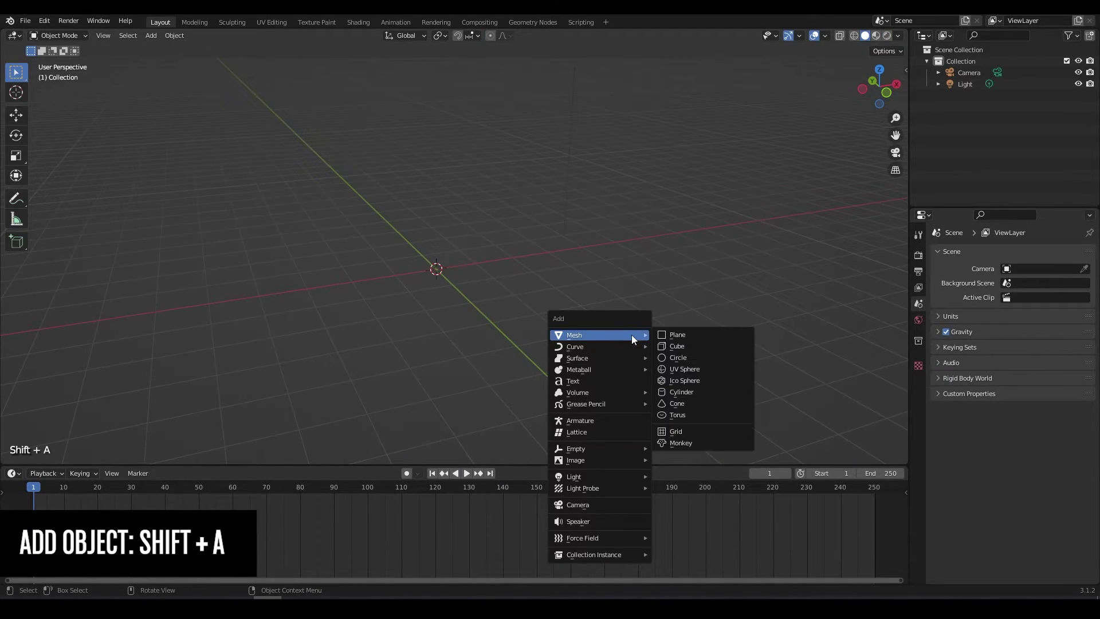
pyautogui.click(697, 344)
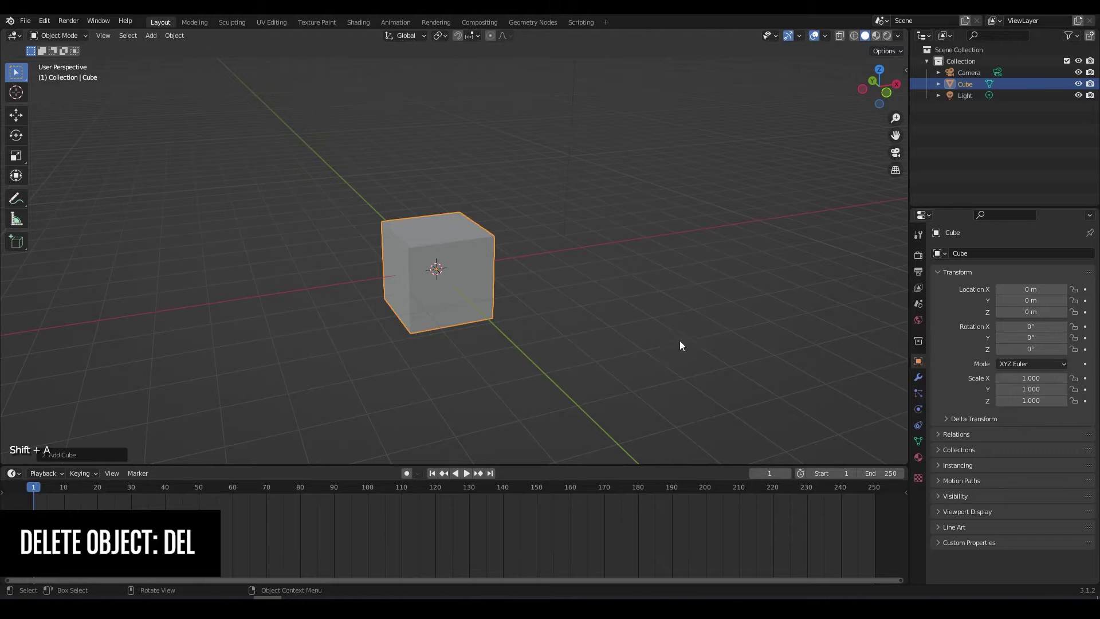
pyautogui.press('x')
pyautogui.click(456, 309)
pyautogui.hotkey('ctrl', 'z')
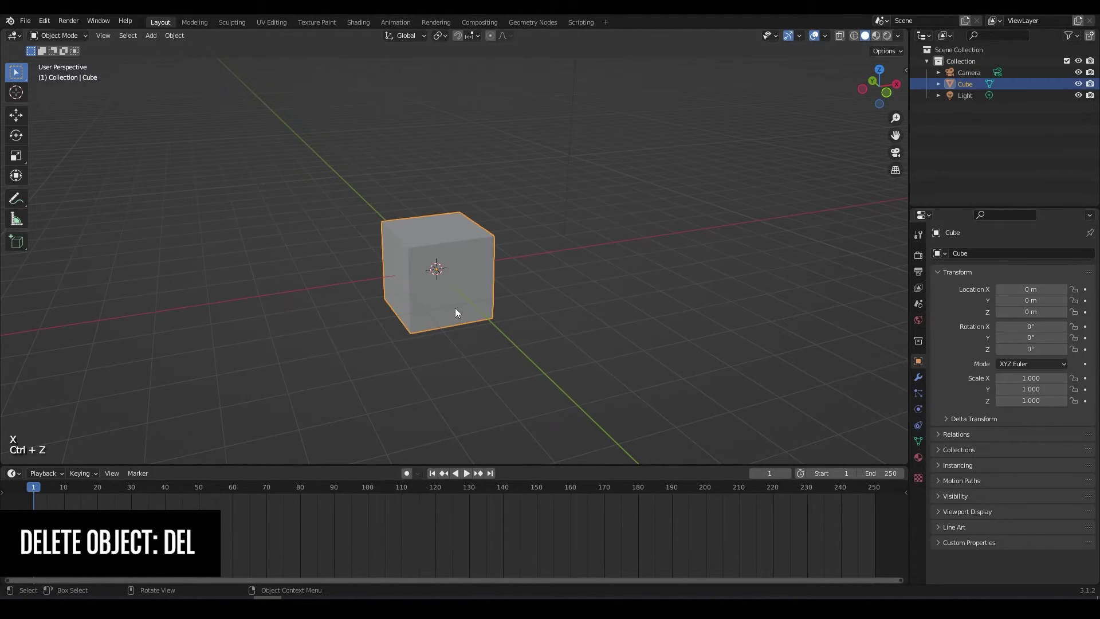
pyautogui.press('Delete')
pyautogui.hotkey('ctrl', 'z')
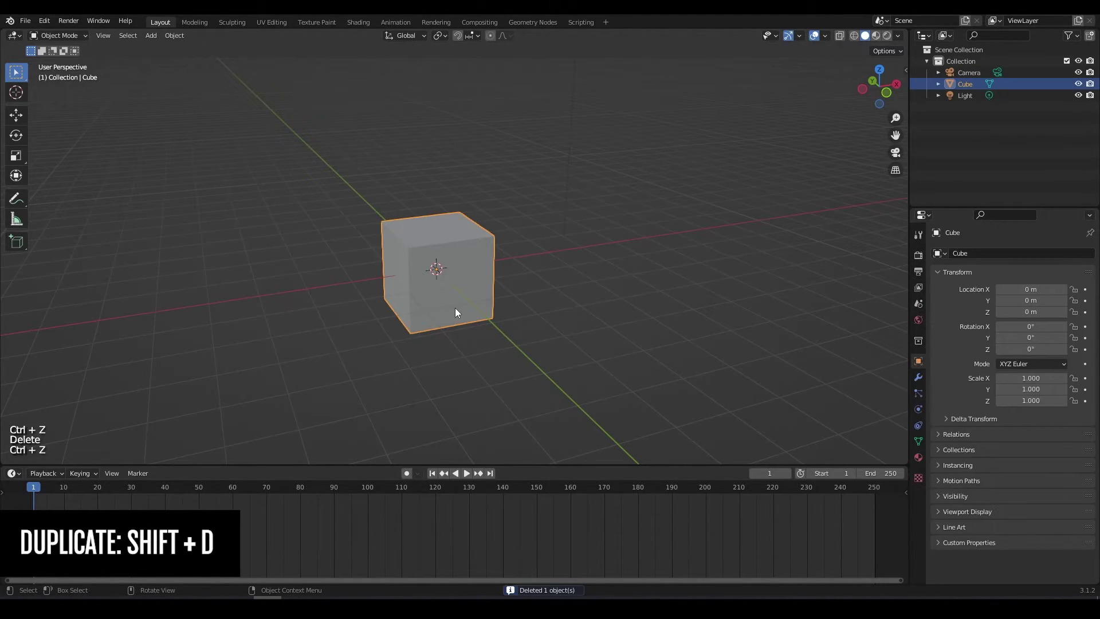
# Duplicate the cube to the right as Cube.001, then select and deselect everything
pyautogui.hotkey('shift', 'd')
pyautogui.click(641, 307)
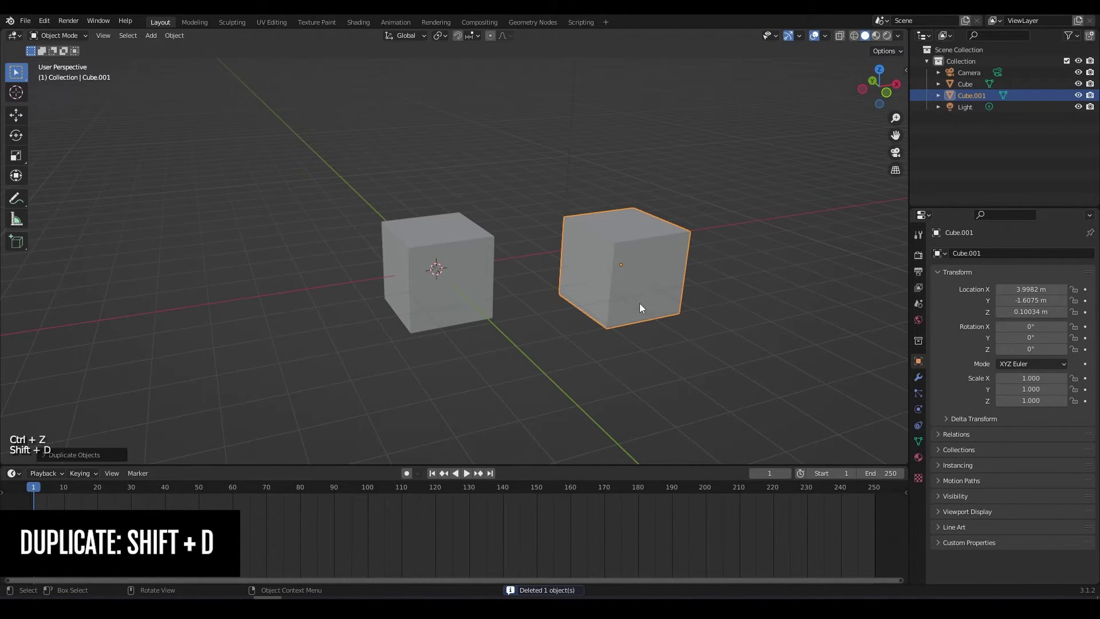
pyautogui.press('a')
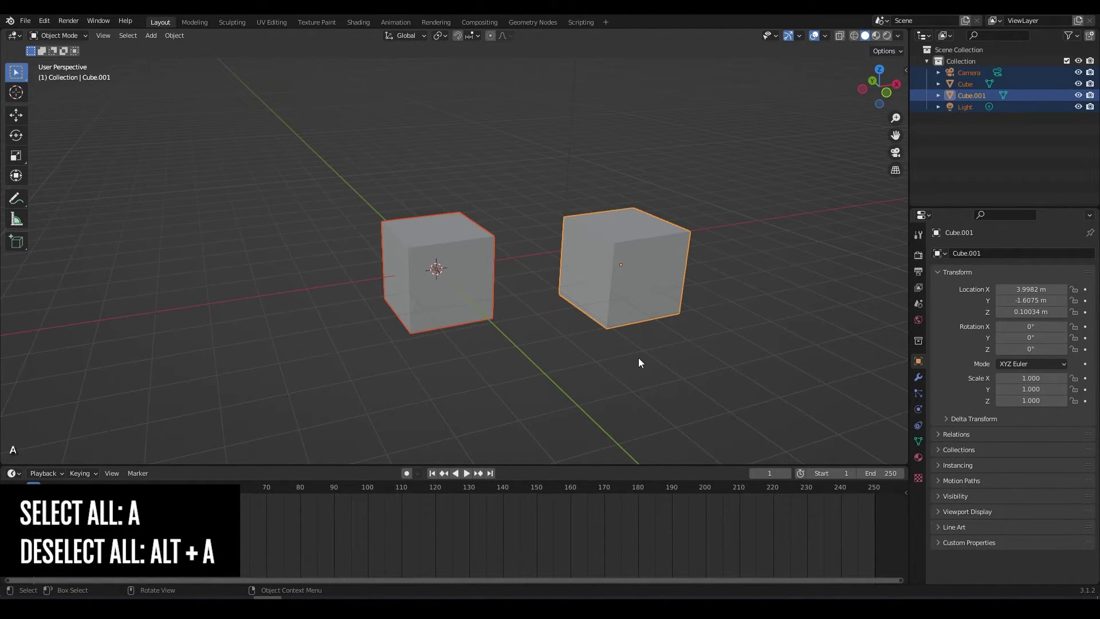
pyautogui.hotkey('alt', 'a')
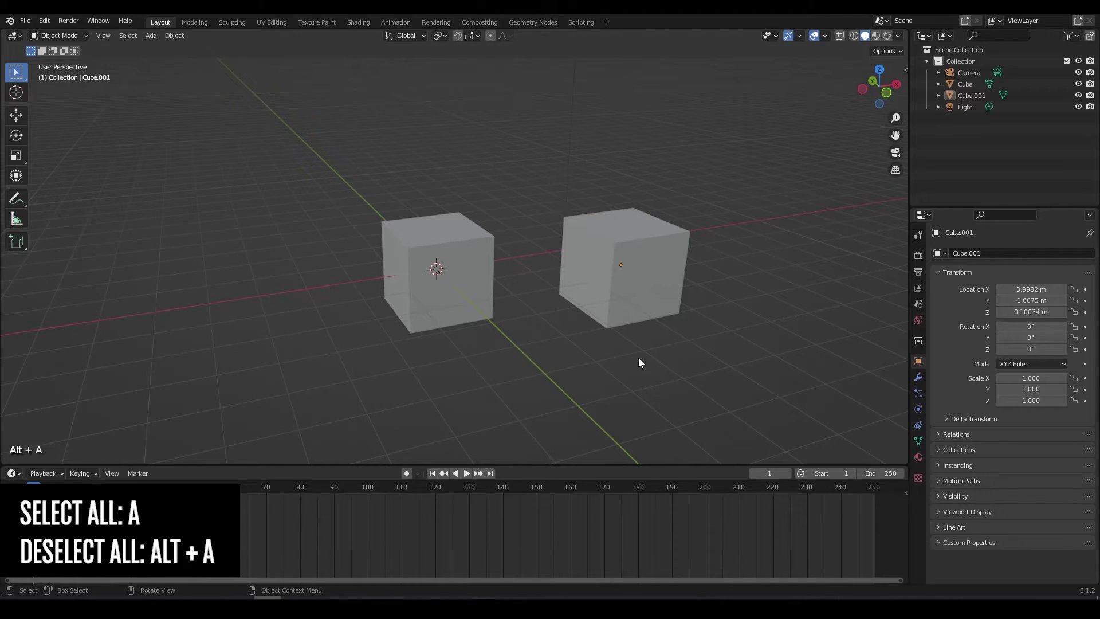
# Hide and unhide the left cube, then hide all other objects with Shift+H and reveal everything with Alt+H
pyautogui.click(456, 298)
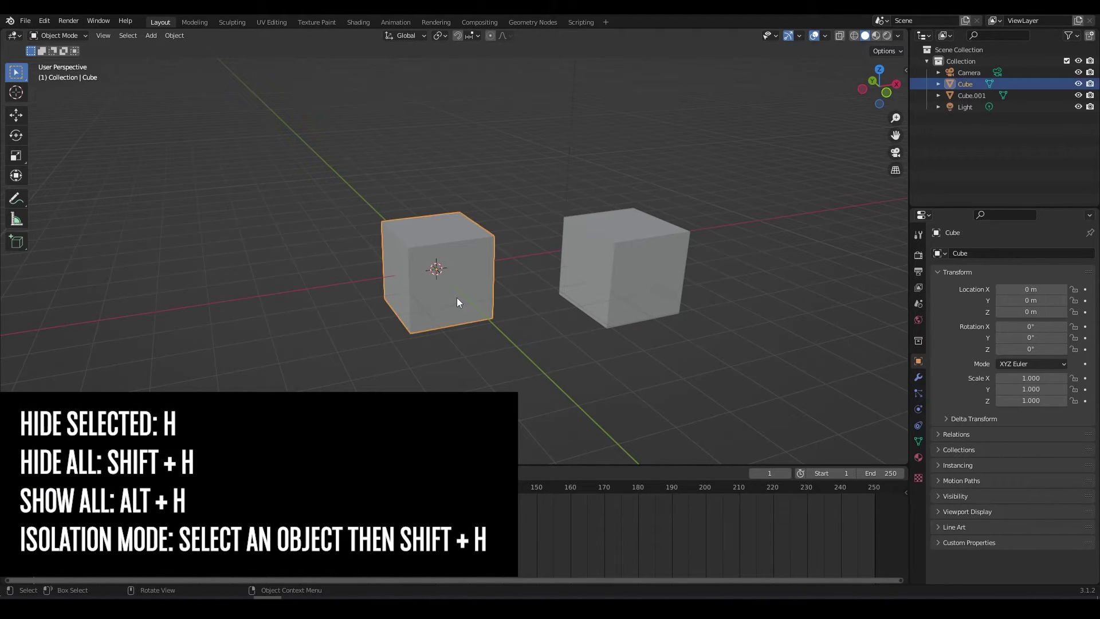
pyautogui.press('h')
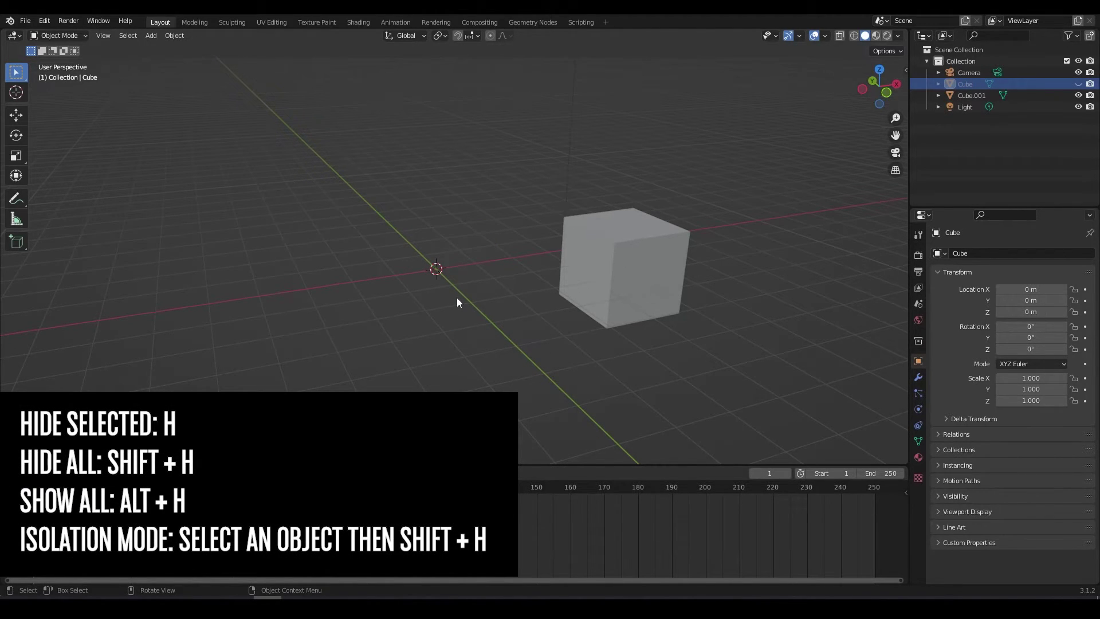
pyautogui.click(1078, 85)
pyautogui.keyDown('shift'); pyautogui.click(624, 269); pyautogui.keyUp('shift')
pyautogui.click(623, 344)
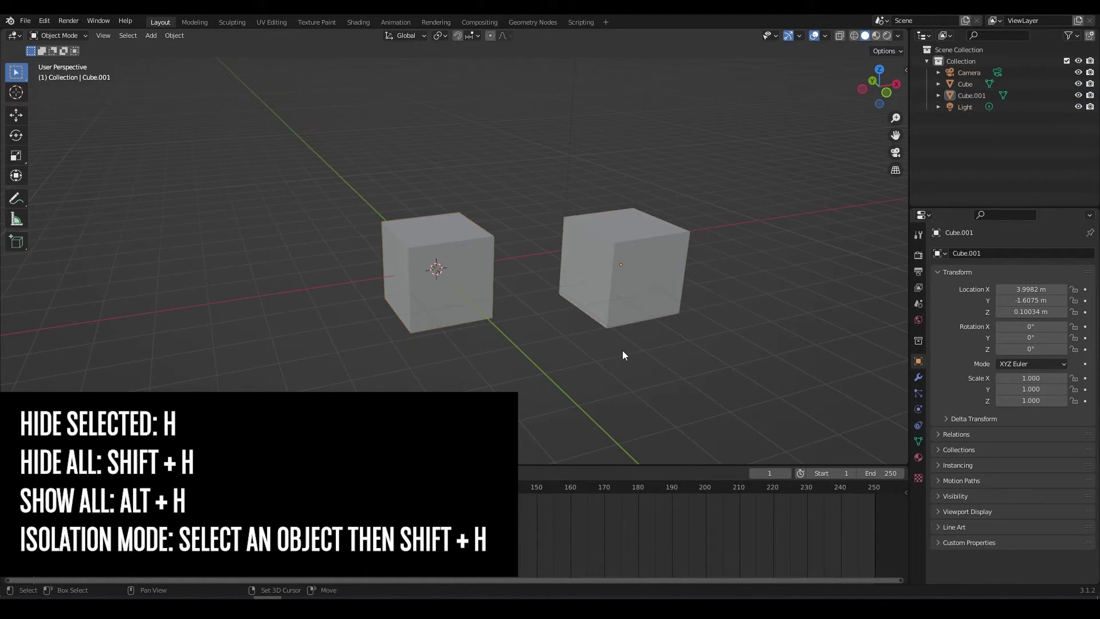
pyautogui.hotkey('shift', 'h')
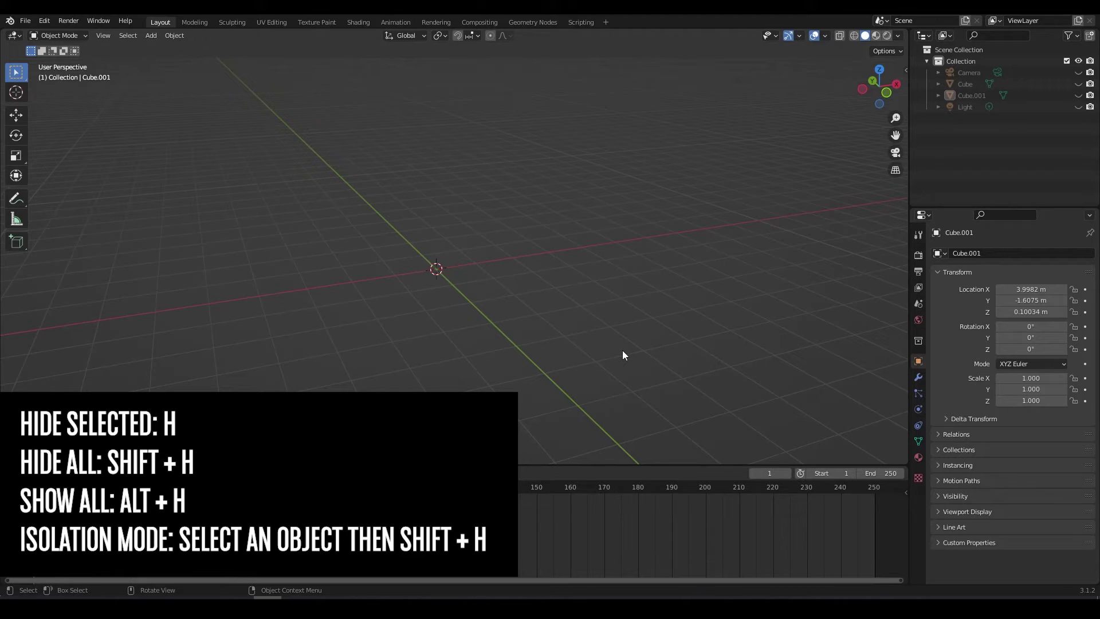
pyautogui.hotkey('alt', 'h')
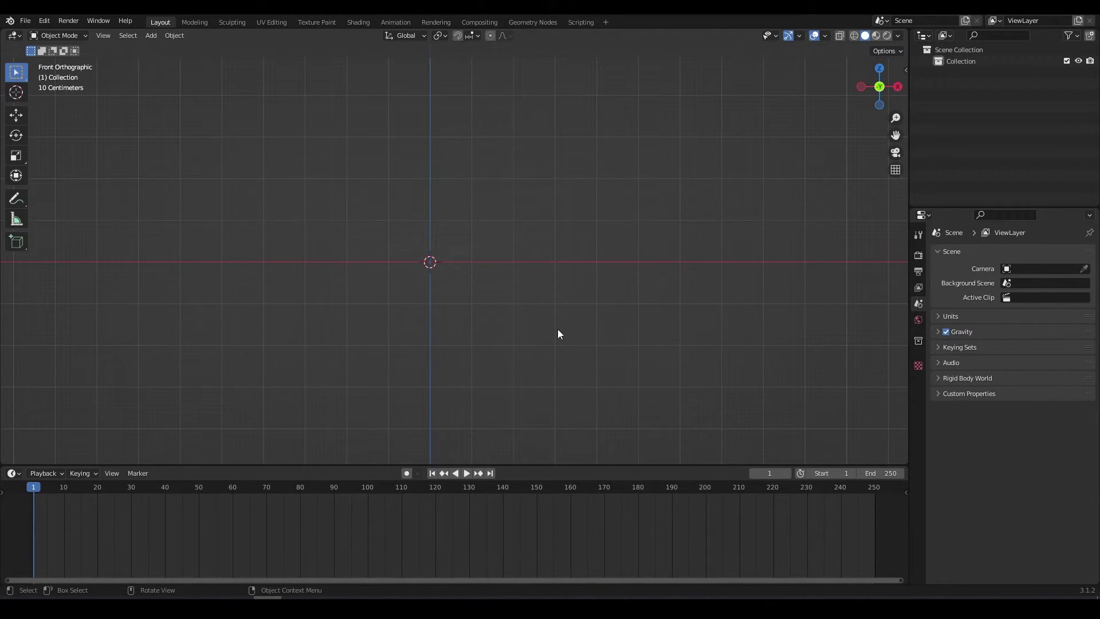
# Add a cube mesh to the scene as the stick man's body
pyautogui.press('`')
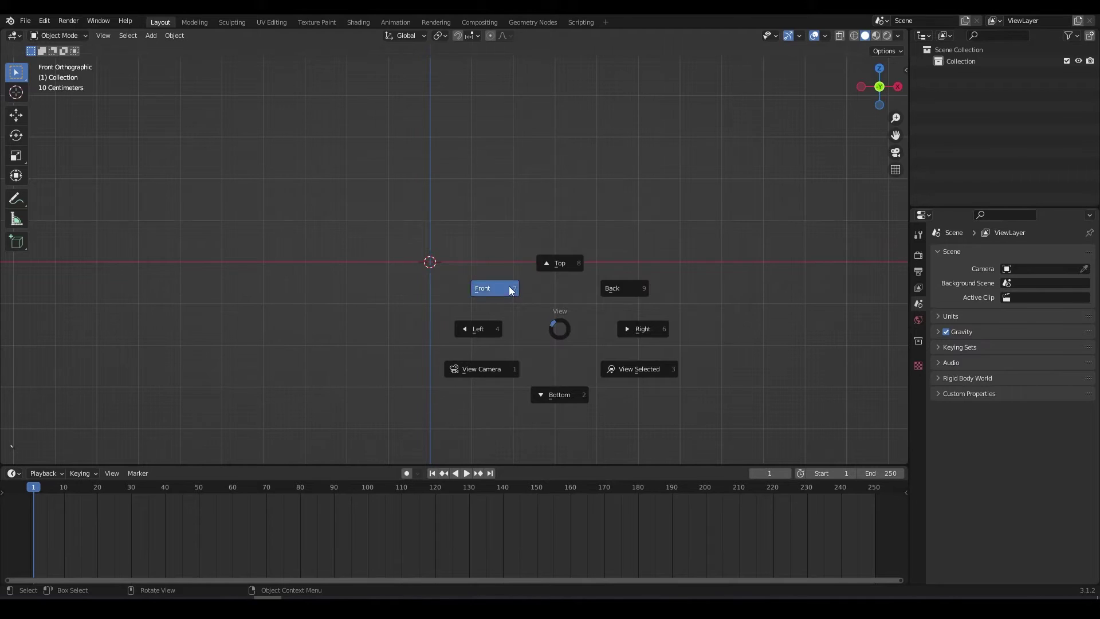
pyautogui.hotkey('shift', 'a')
pyautogui.moveTo(597, 359)
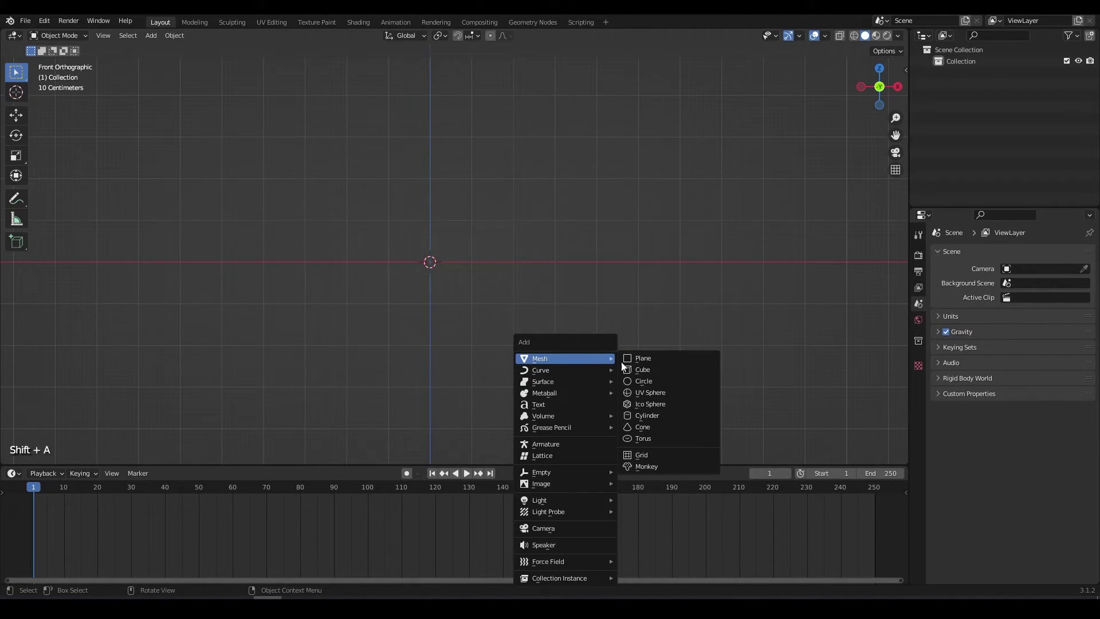
pyautogui.click(649, 370)
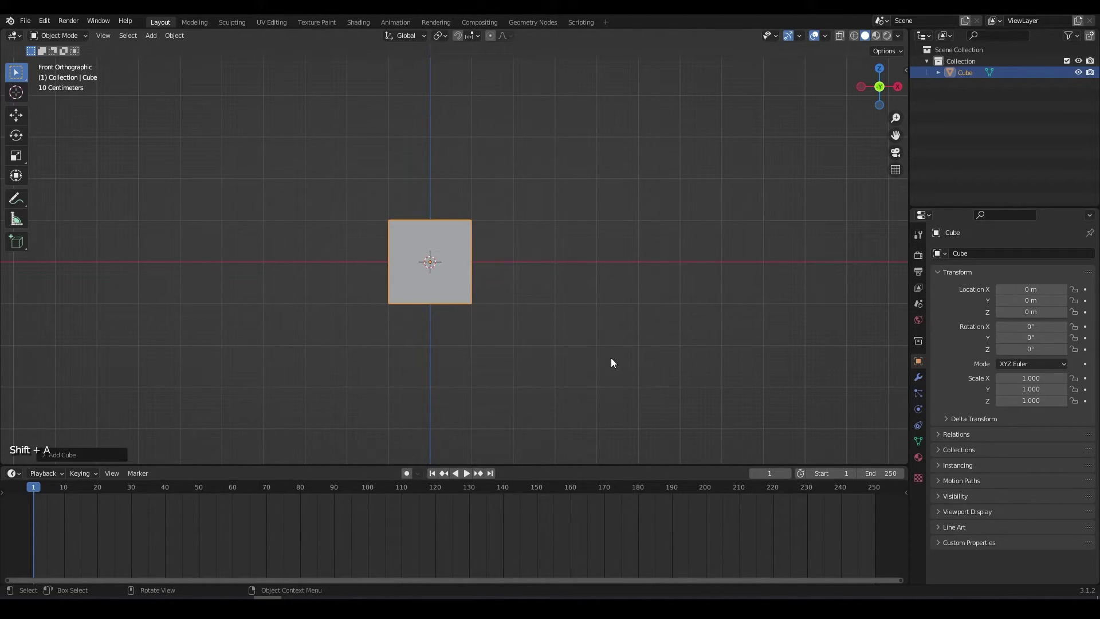
# Copy the body to the right, flatten it to Z scale 0.235, and raise it level with the top
pyautogui.hotkey('shift', 'd')
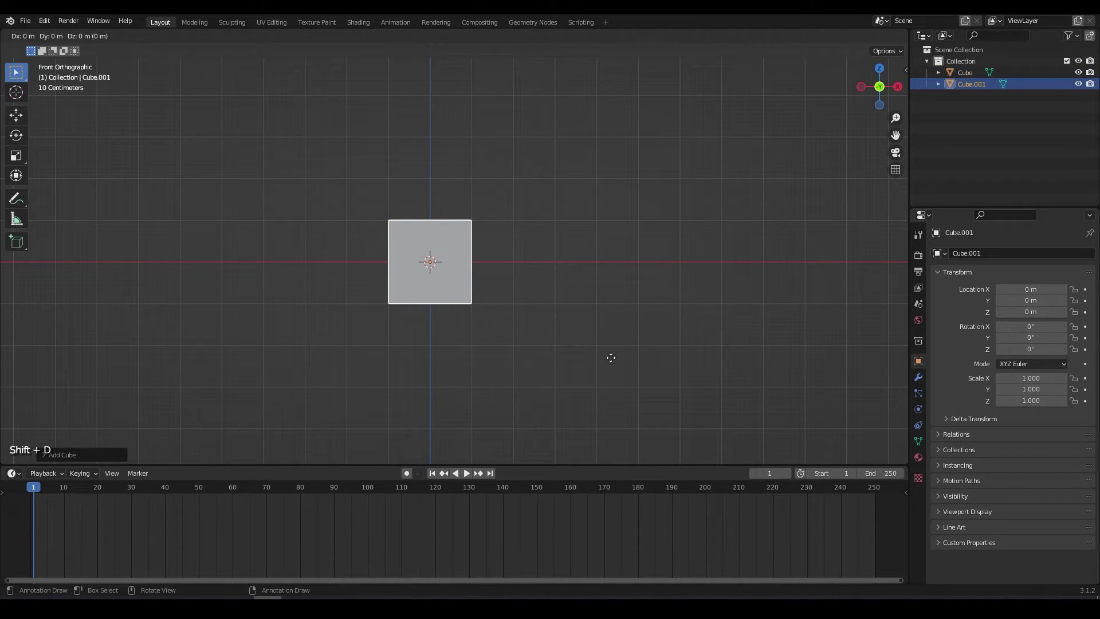
pyautogui.press('x')
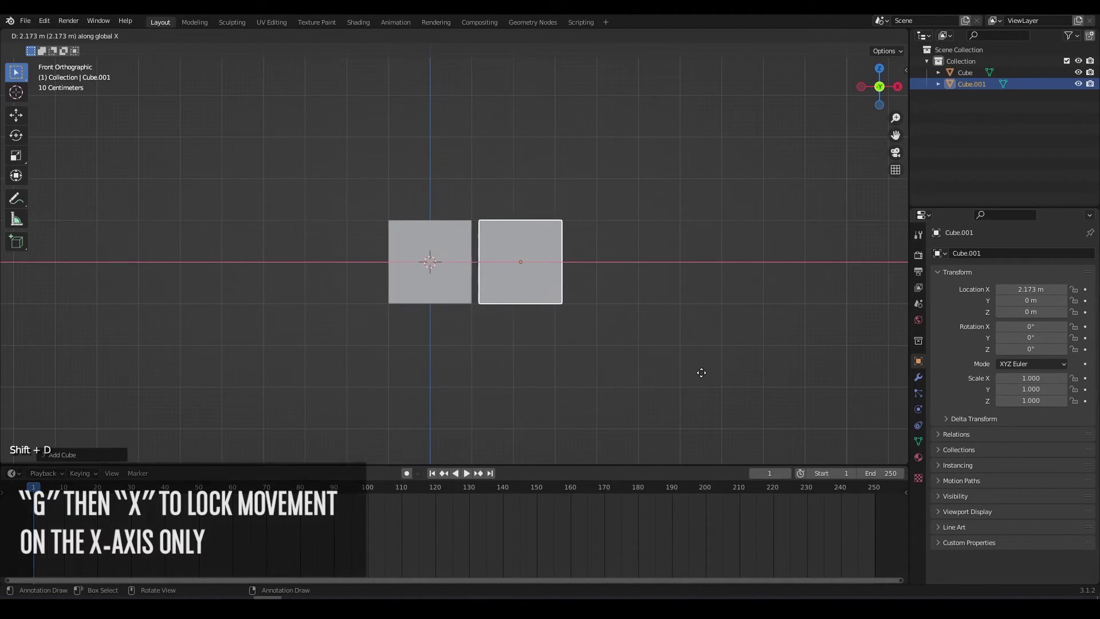
pyautogui.click(697, 376)
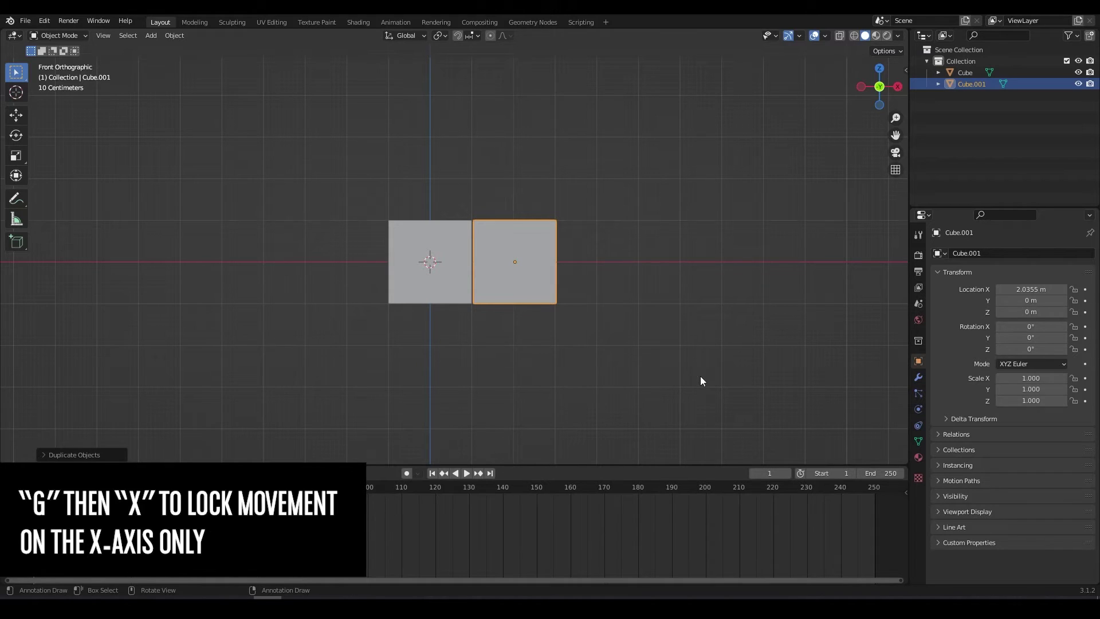
pyautogui.press('s')
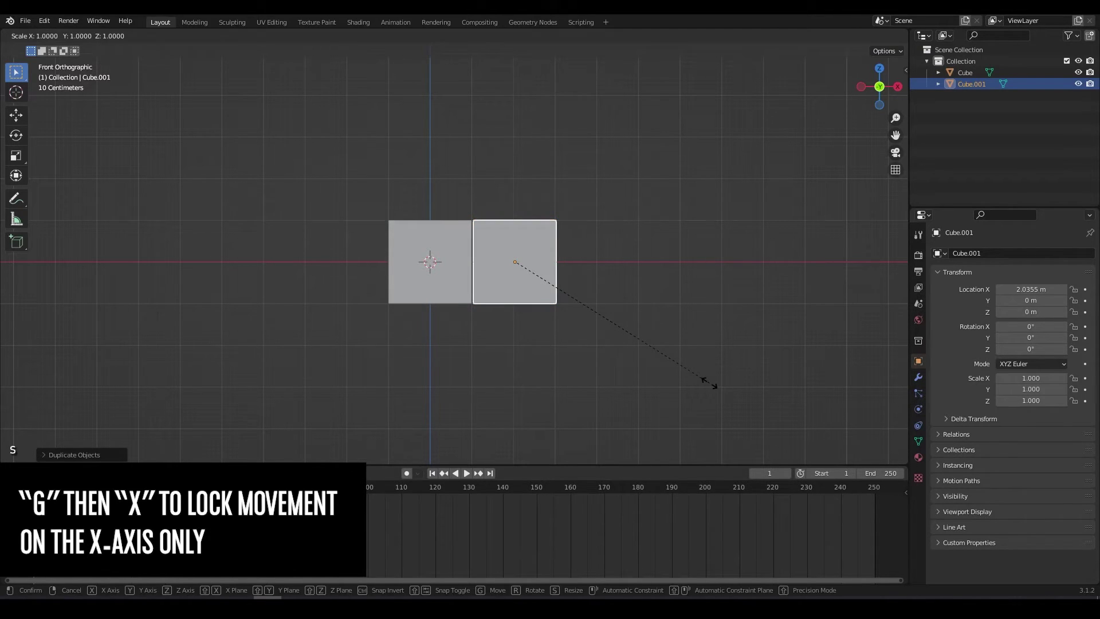
pyautogui.press('z')
pyautogui.click(564, 287)
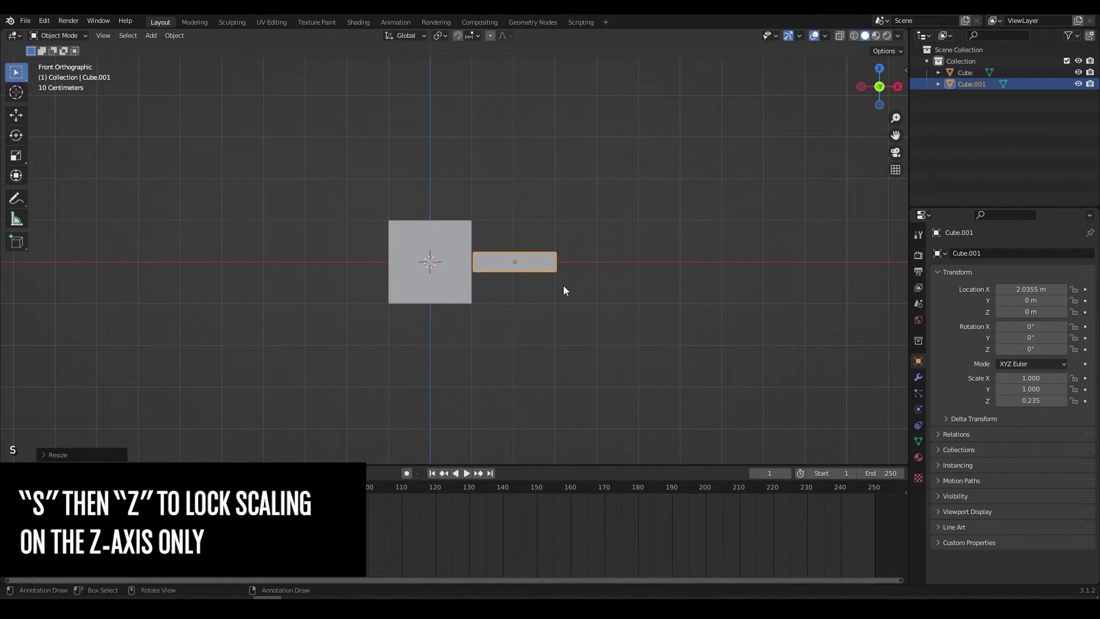
pyautogui.press('g')
pyautogui.press('z')
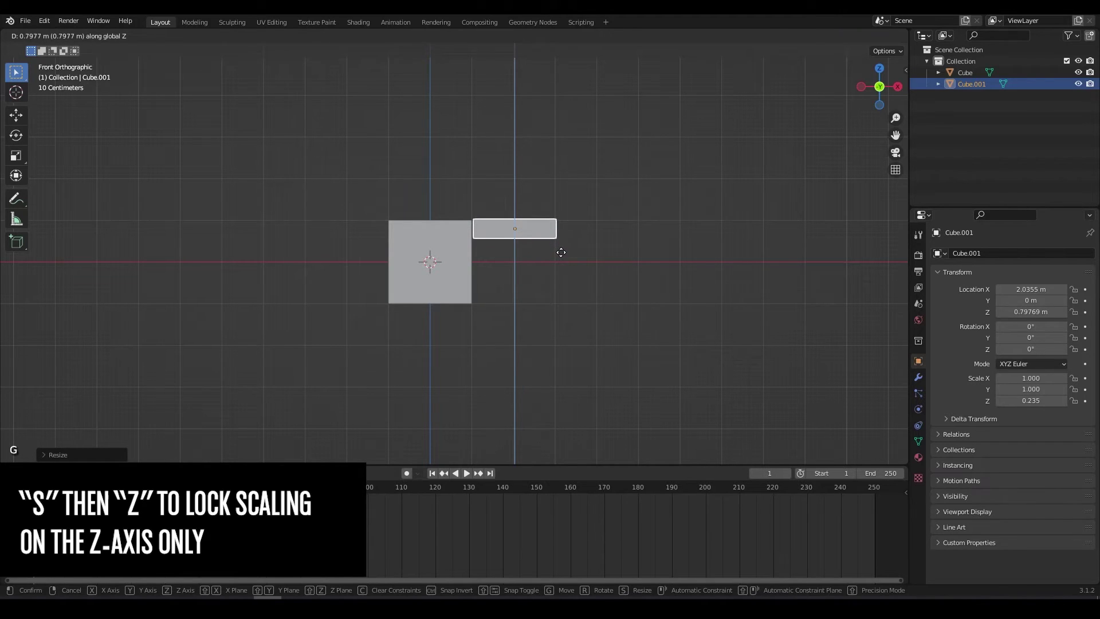
pyautogui.click(562, 258)
pyautogui.hotkey('shift', 'd')
# Place the slab copy as the left arm, then add a 45°-tilted copy below the body's right corner
pyautogui.press('x')
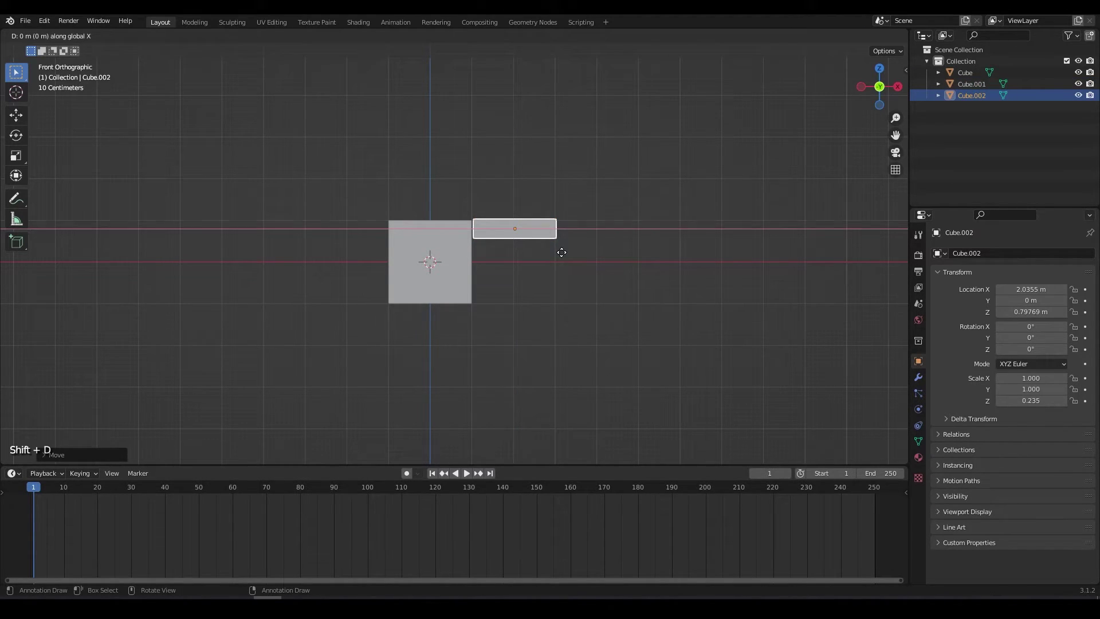
pyautogui.click(392, 259)
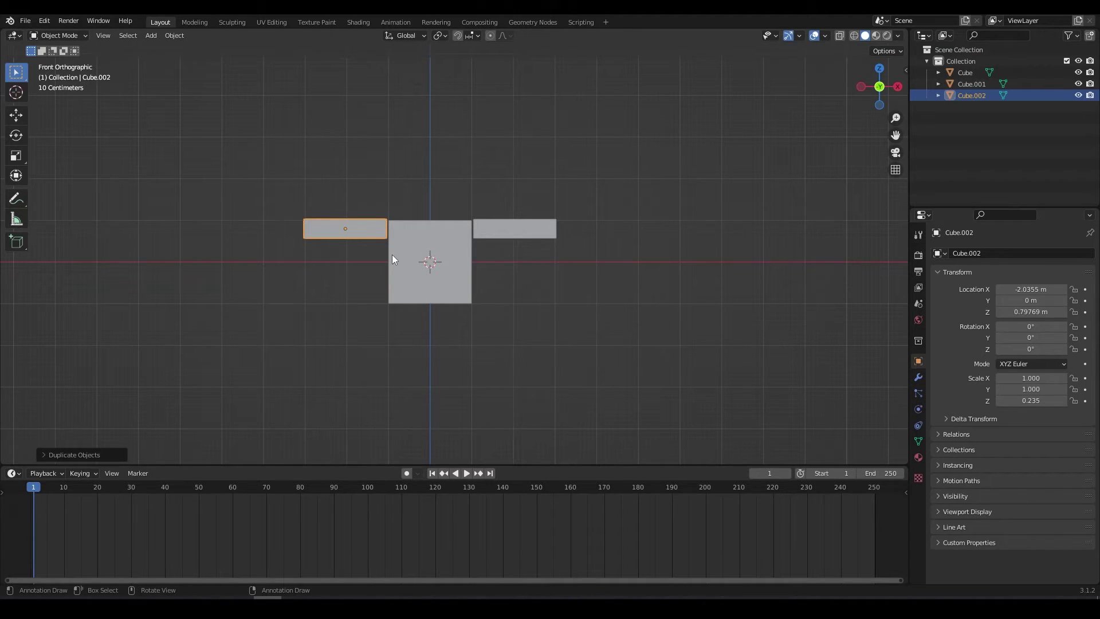
pyautogui.hotkey('shift', 'd')
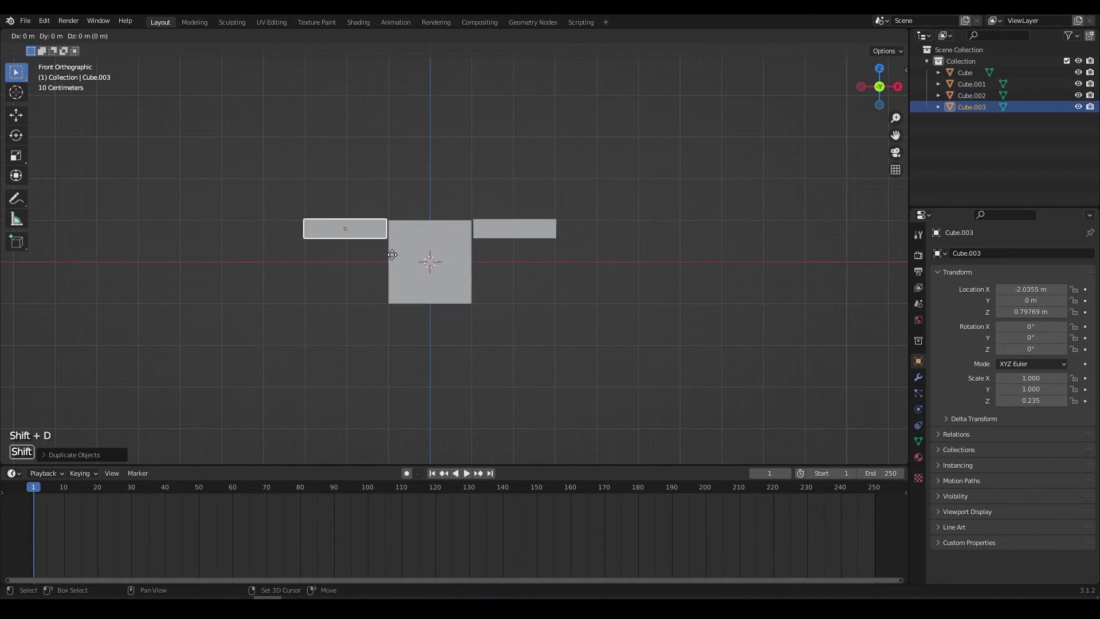
pyautogui.write('r45')
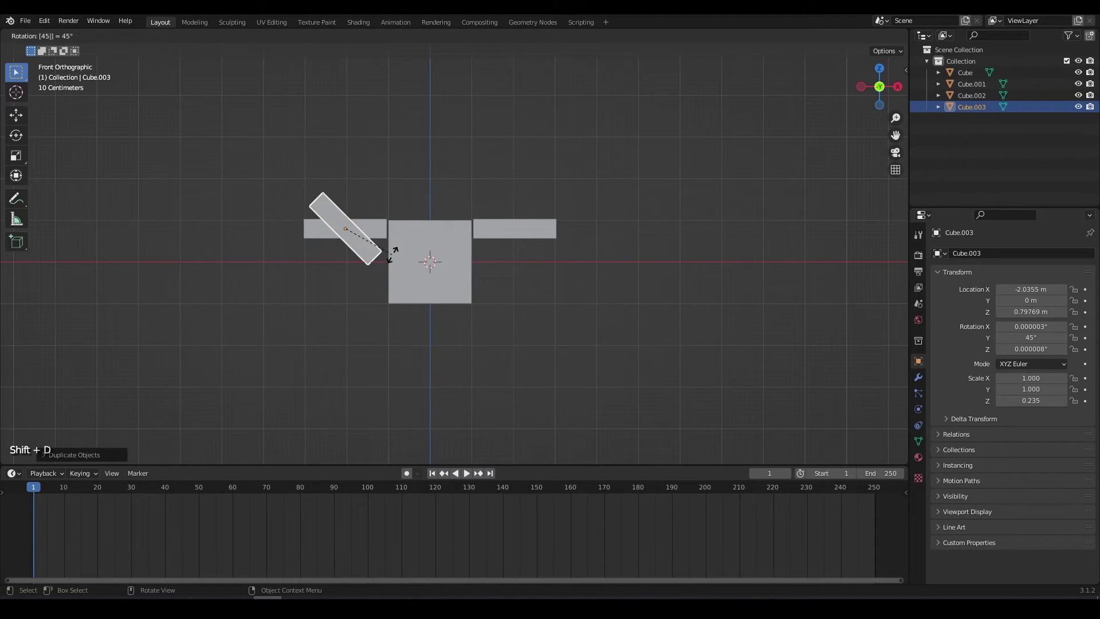
pyautogui.press('Return')
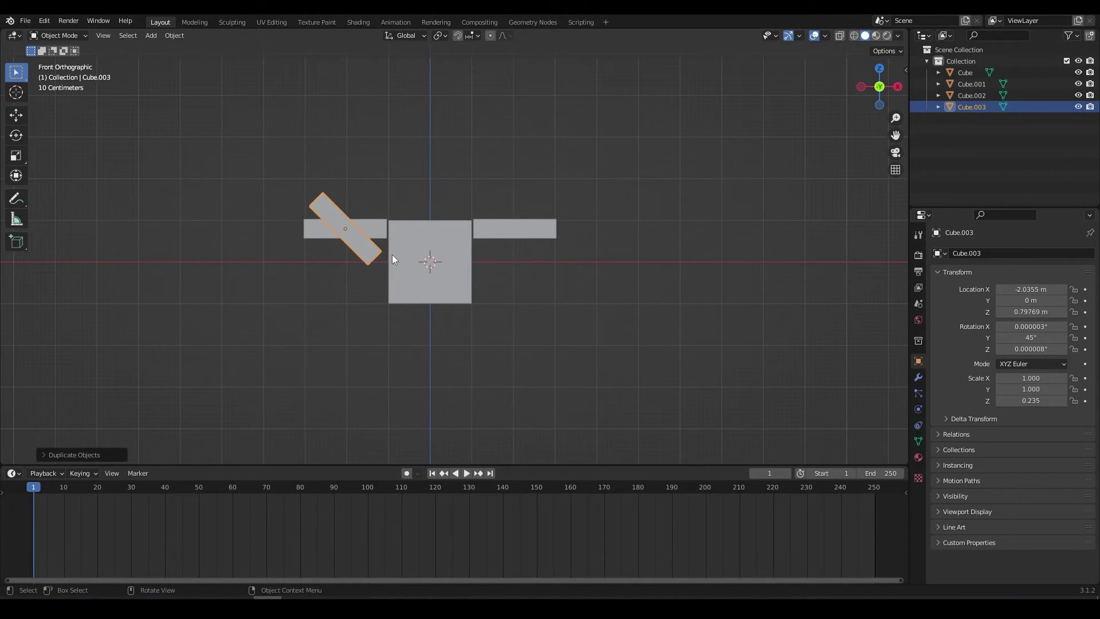
pyautogui.press('g')
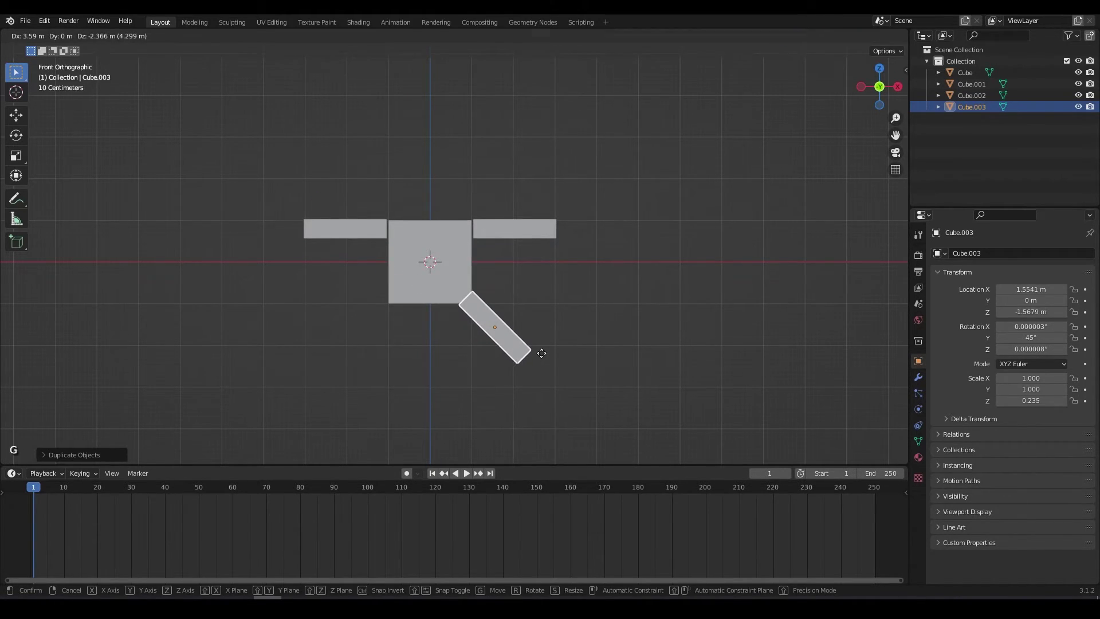
pyautogui.click(543, 353)
# Copy the right leg, flip it 180° around Z, and slide it along X under the left corner
pyautogui.hotkey('shift', 'd')
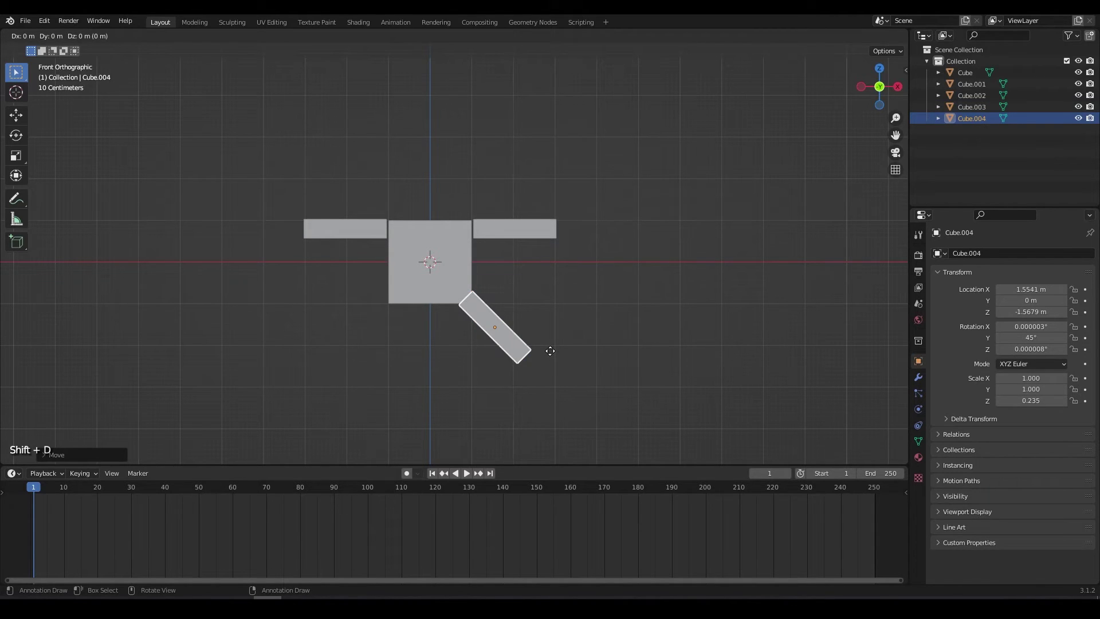
pyautogui.write('rz')
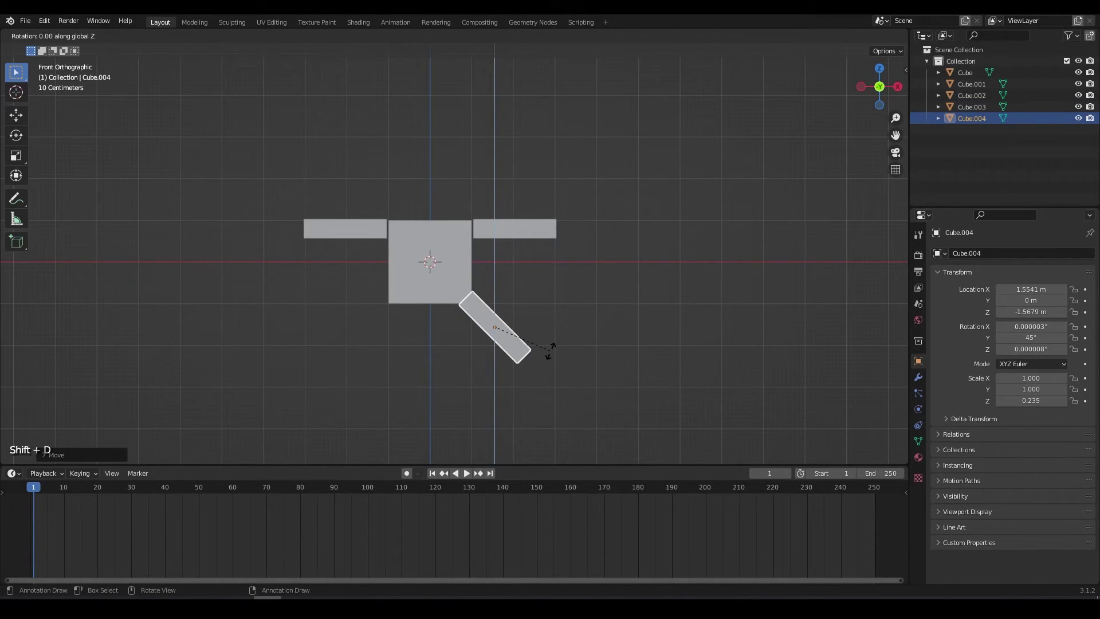
pyautogui.write('180')
pyautogui.press('Return')
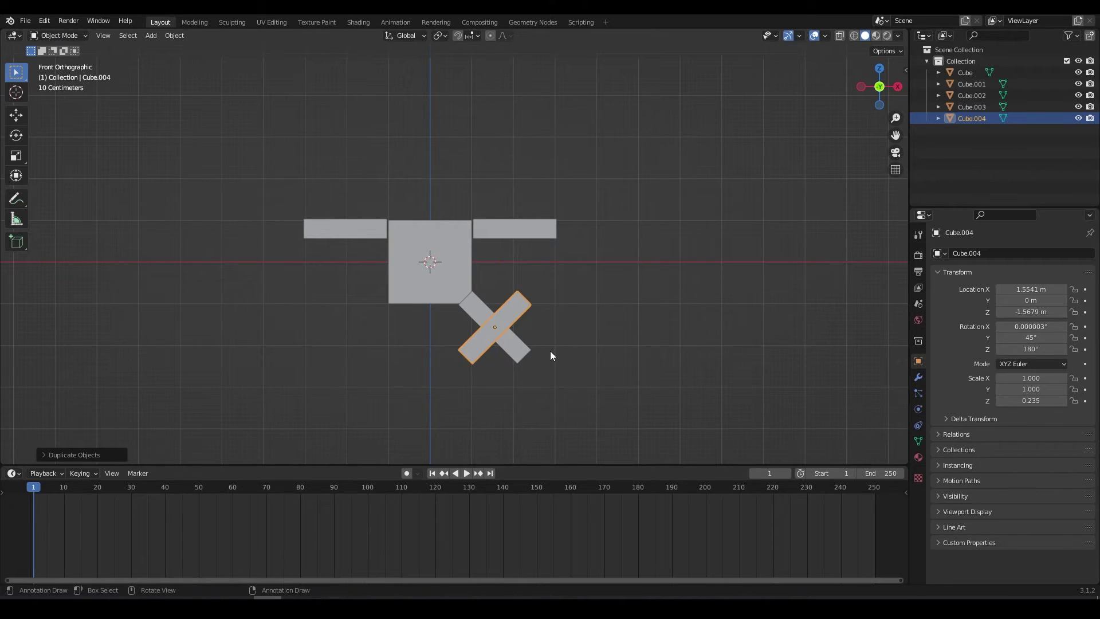
pyautogui.press('g')
pyautogui.press('x')
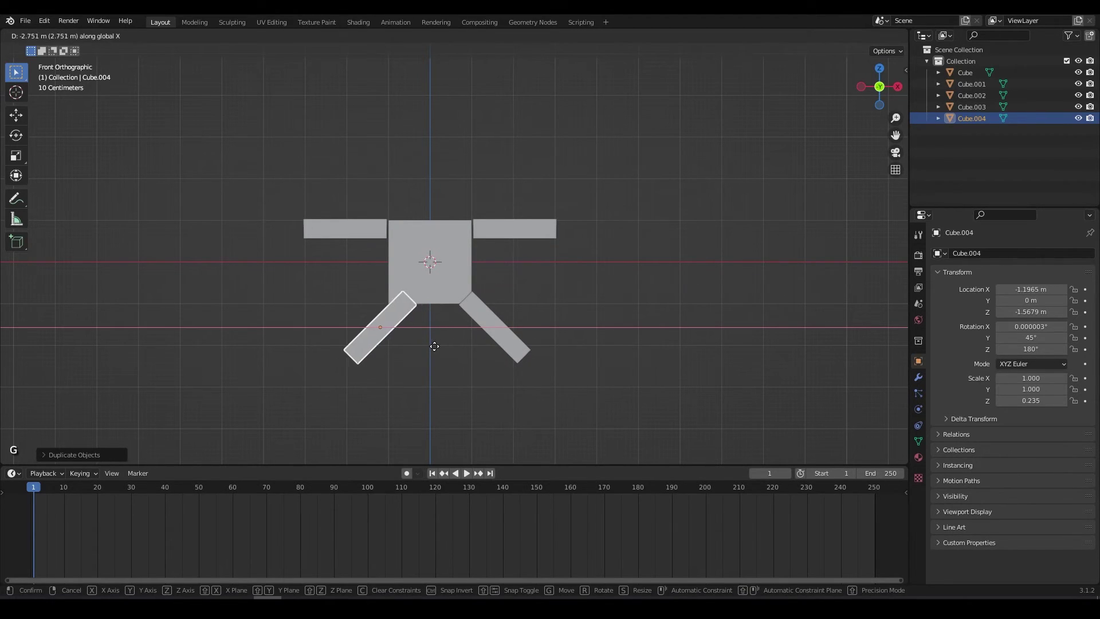
pyautogui.click(422, 347)
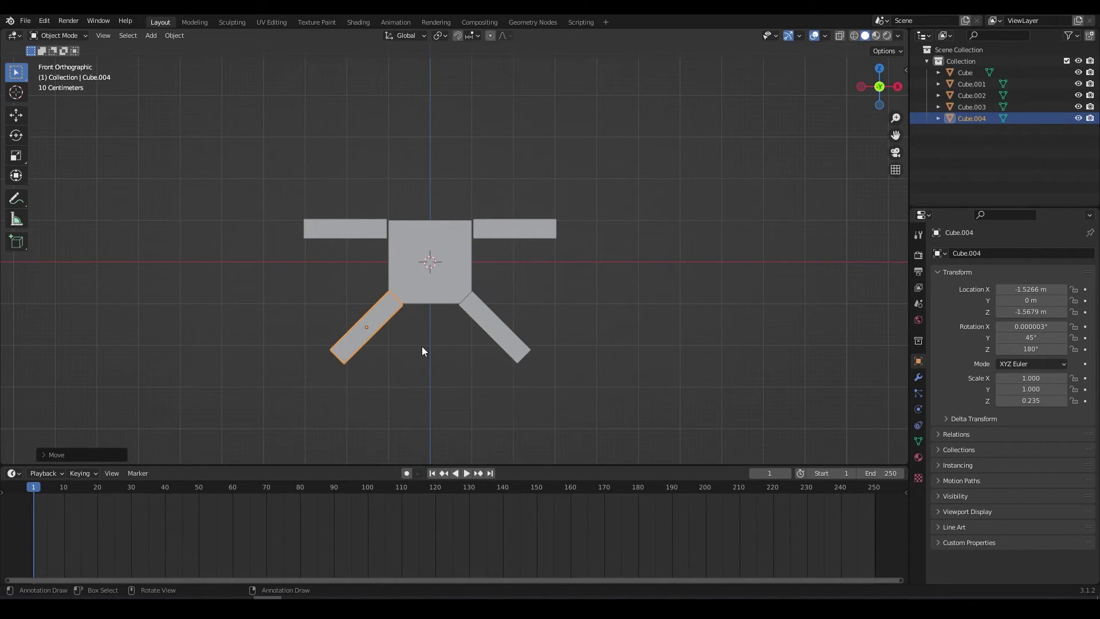
# Add an icosphere and raise it along Z above the body as the head
pyautogui.hotkey('shift', 'a')
pyautogui.moveTo(430, 353)
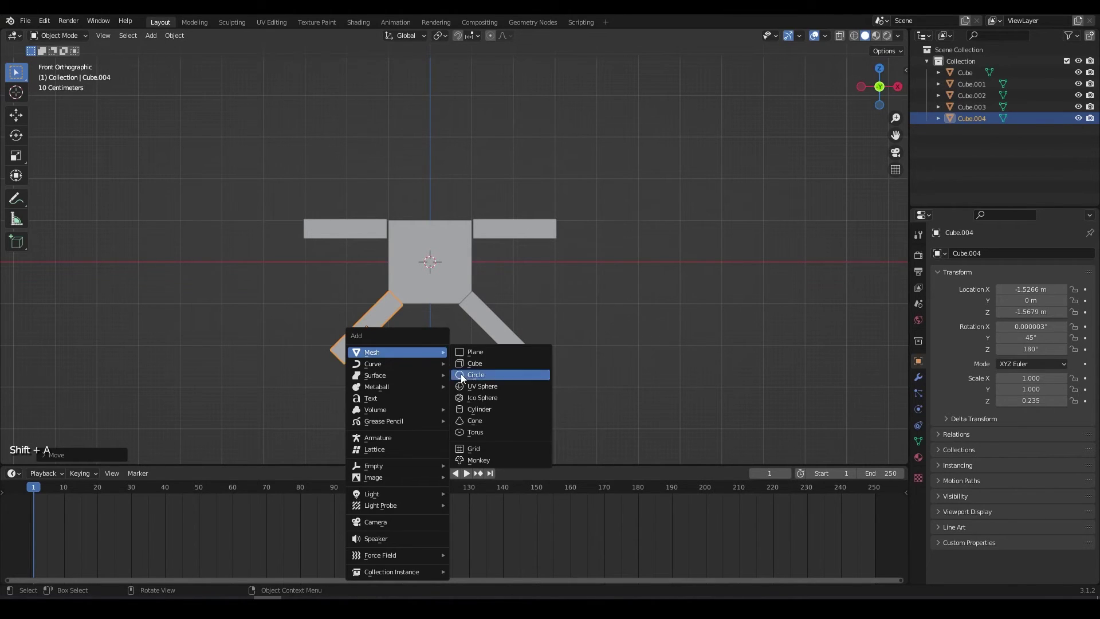
pyautogui.click(483, 397)
pyautogui.press('g')
pyautogui.press('z')
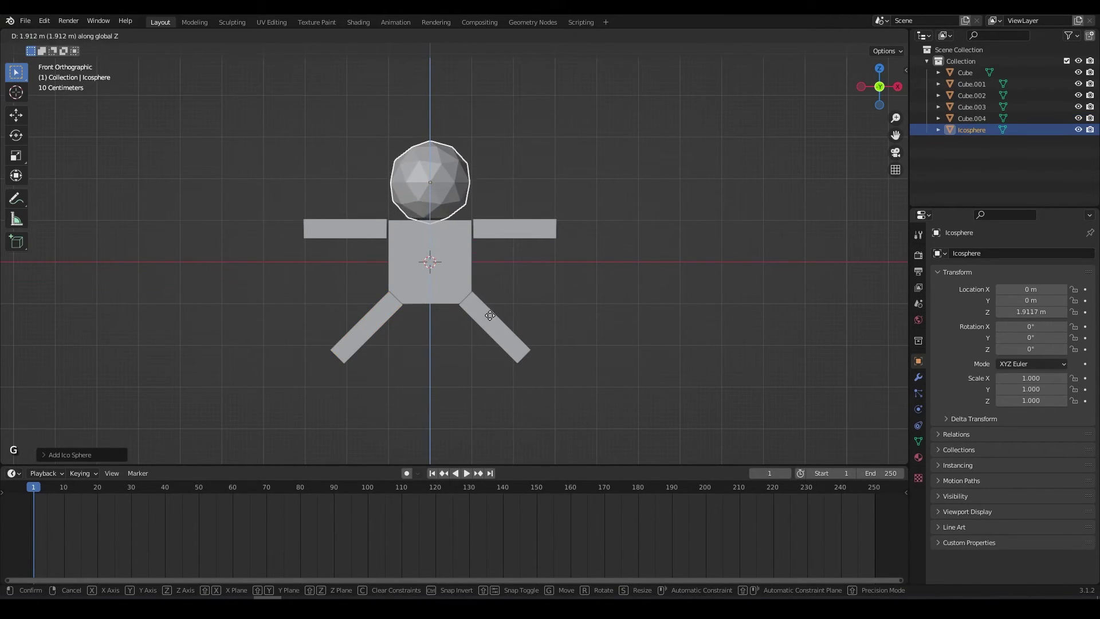
pyautogui.click(489, 308)
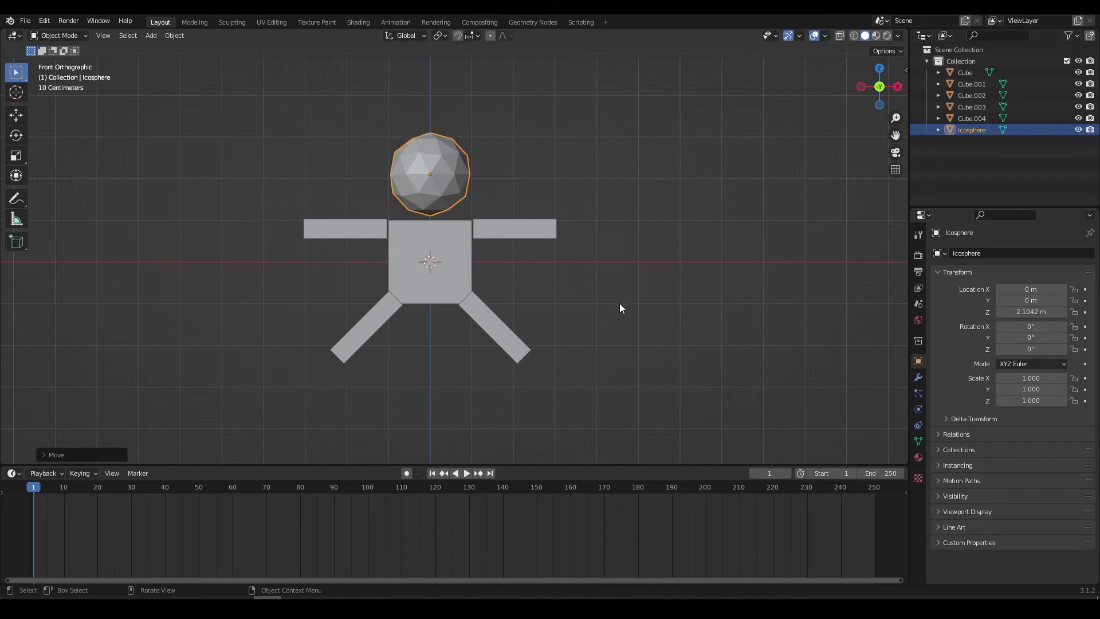
# Select all cube parts except the head and scale them along Y to 0.3428
pyautogui.moveTo(624, 292); pyautogui.dragTo(558, 301, button='middle')
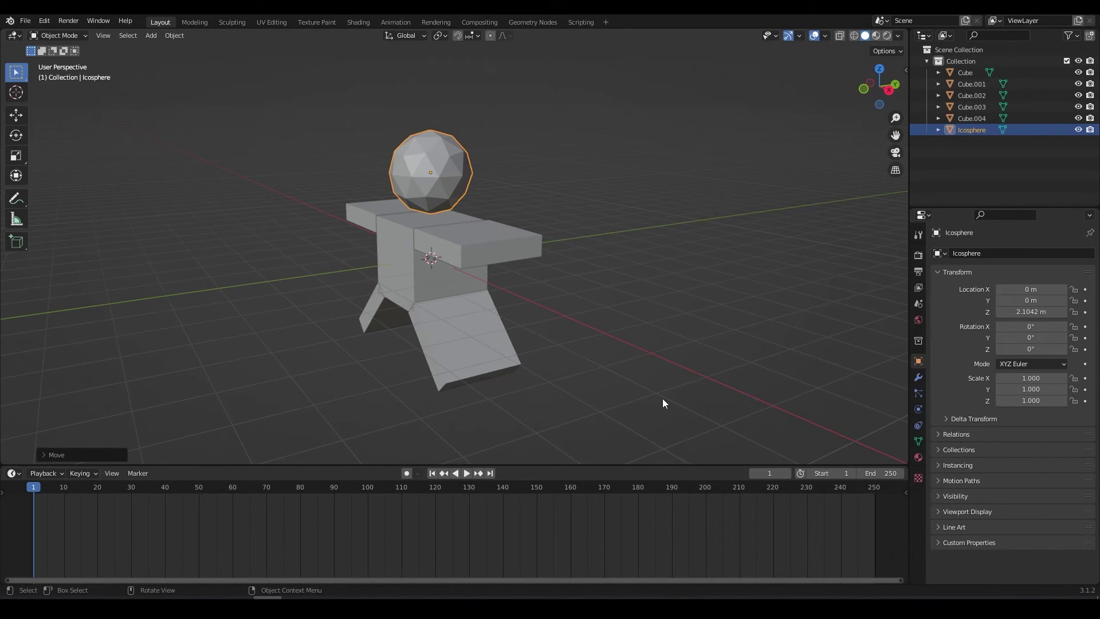
pyautogui.press('a')
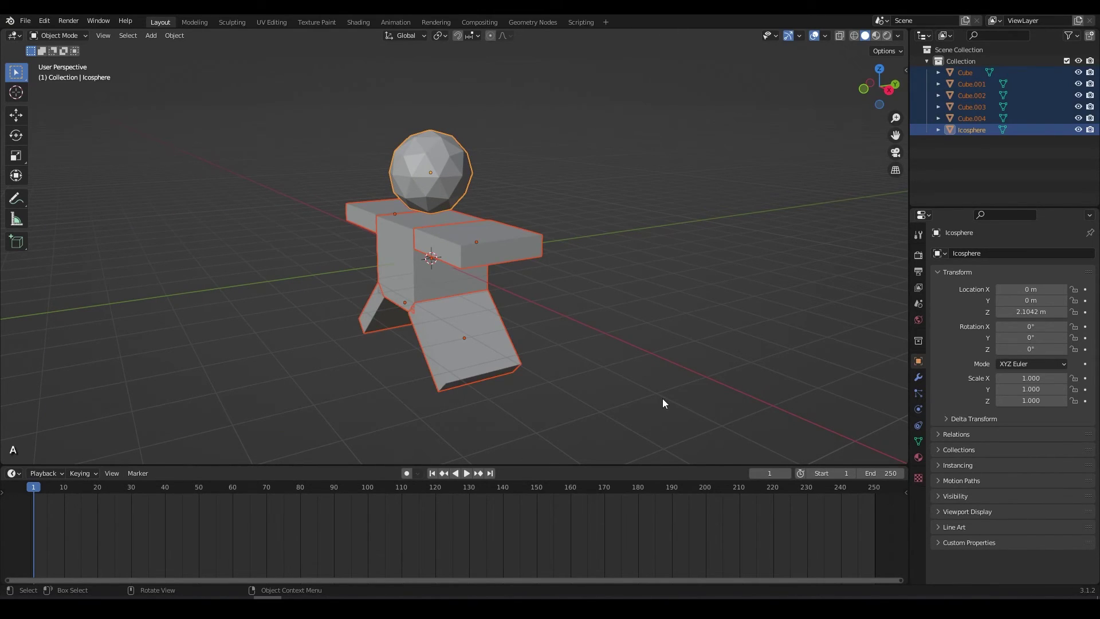
pyautogui.keyDown('shift'); pyautogui.click(450, 189); pyautogui.keyUp('shift')
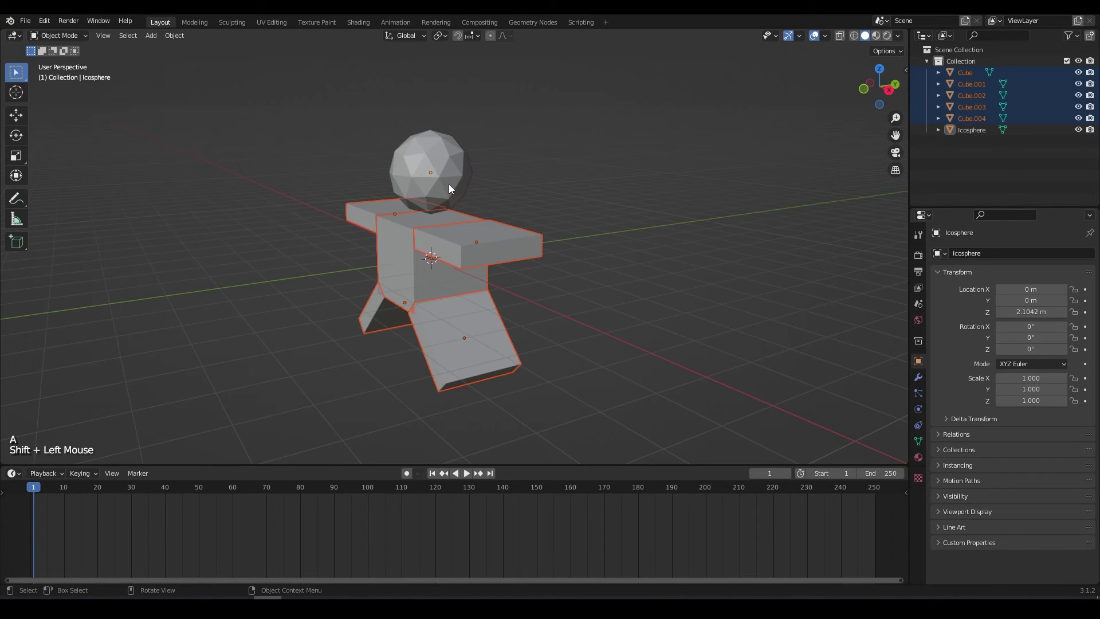
pyautogui.press('s')
pyautogui.press('y')
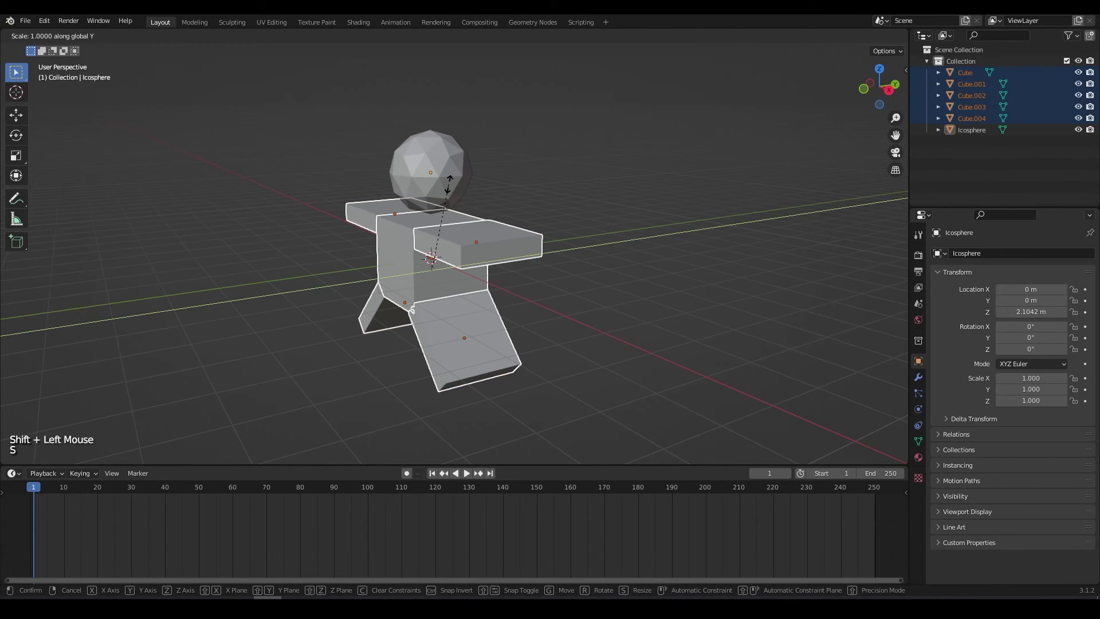
pyautogui.click(435, 243)
pyautogui.hotkey('ctrl', 'shift', 'r')
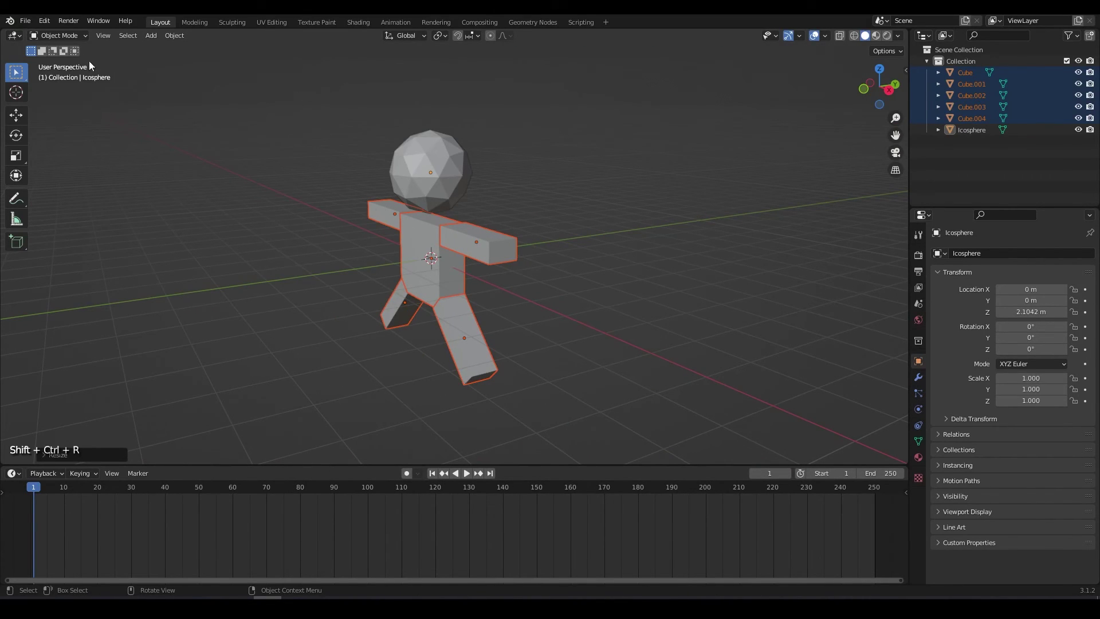
# Check FBX under Export, delete the cube figure and head, then show FBX under Import
pyautogui.click(27, 21)
pyautogui.moveTo(74, 191)
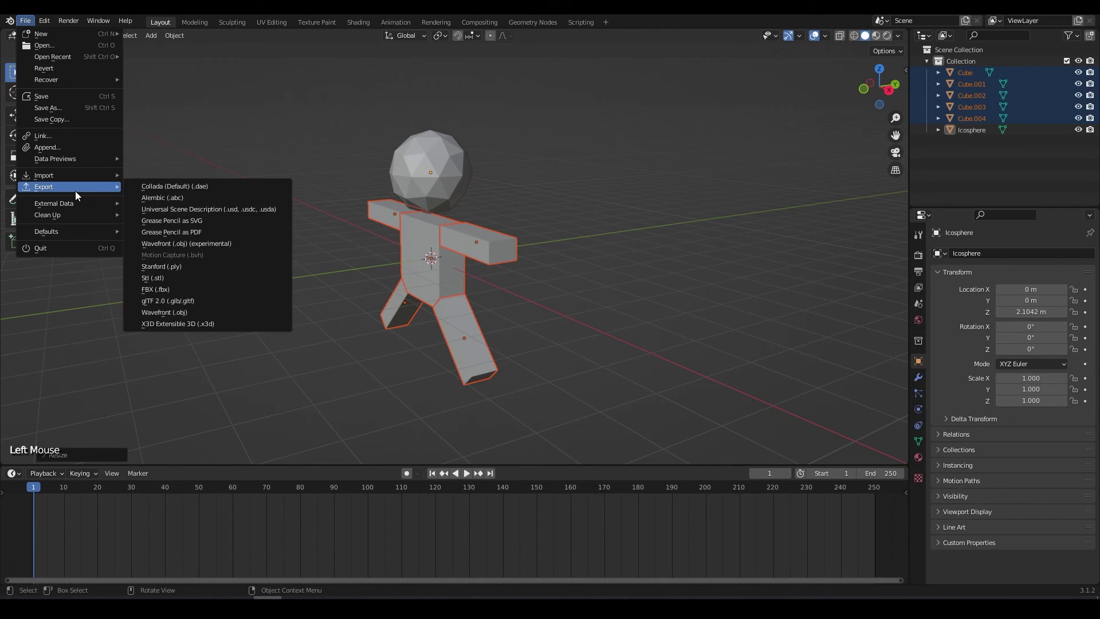
pyautogui.press('x')
pyautogui.hotkey('ctrl', 'shift', 'r')
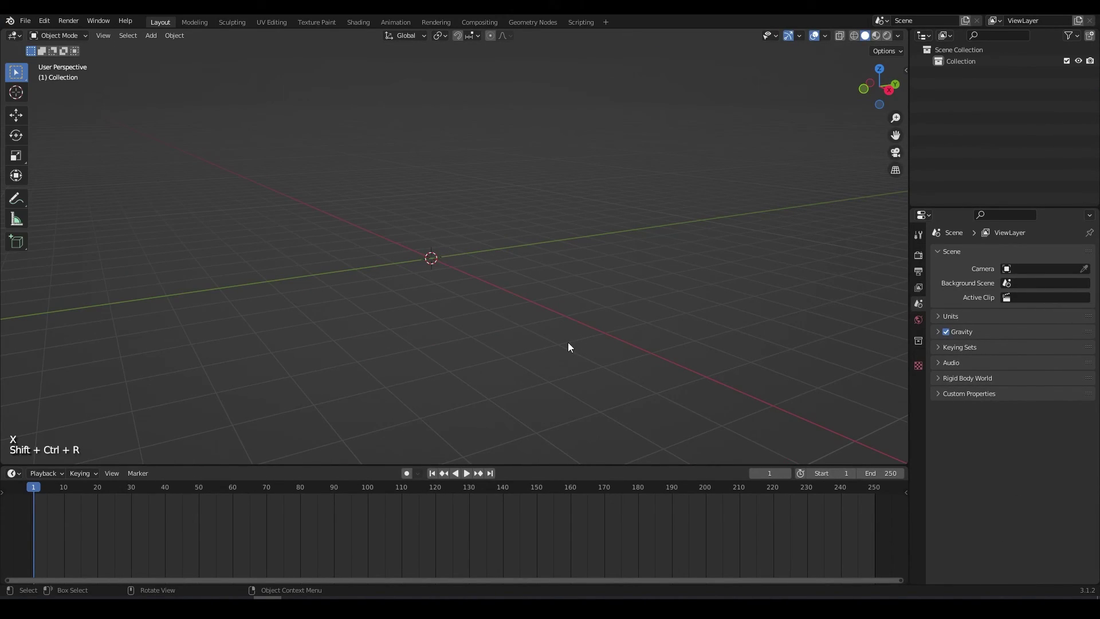
pyautogui.click(25, 21)
pyautogui.moveTo(89, 175)
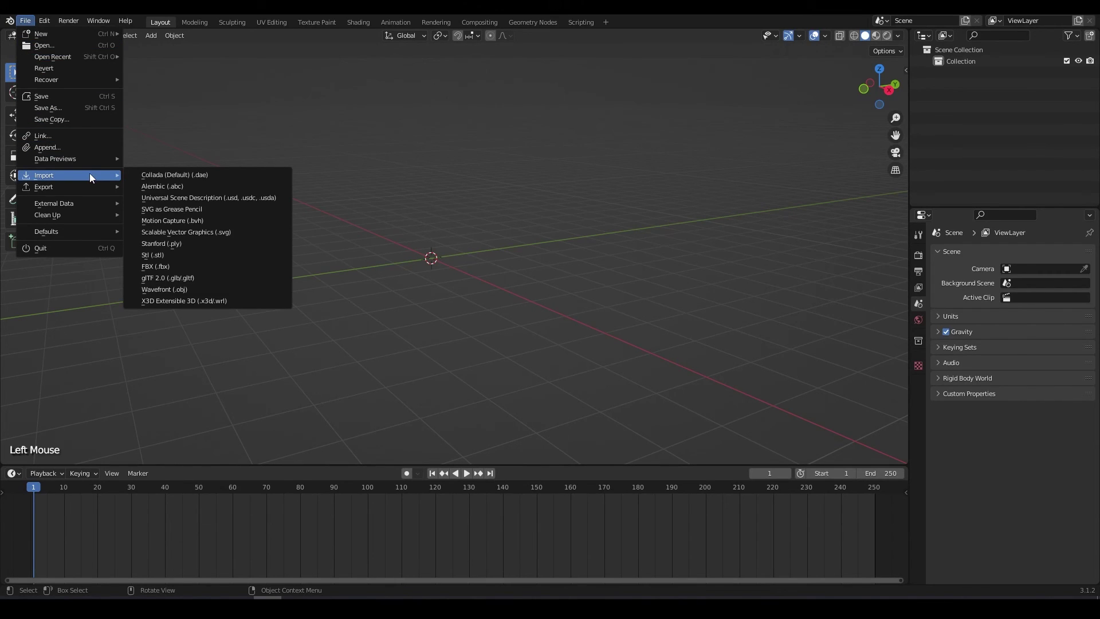